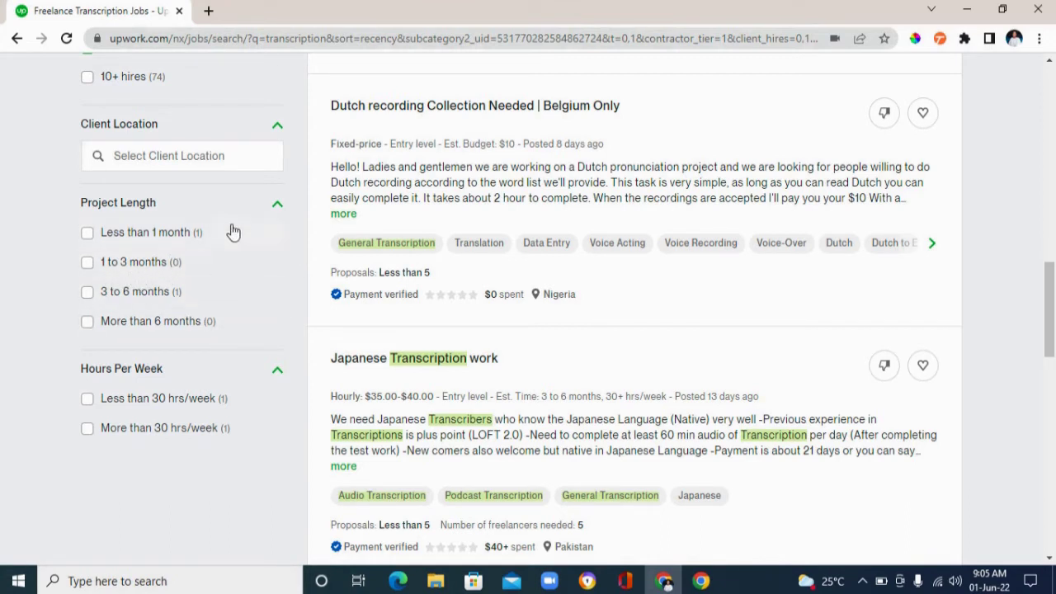
Filter the jobs by project lengths of less than 1 month, 1 to 3 months and 3 to 6 months.
{"action": "left_click", "coordinate": [87, 293]}
{"action": "left_click", "coordinate": [88, 264]}
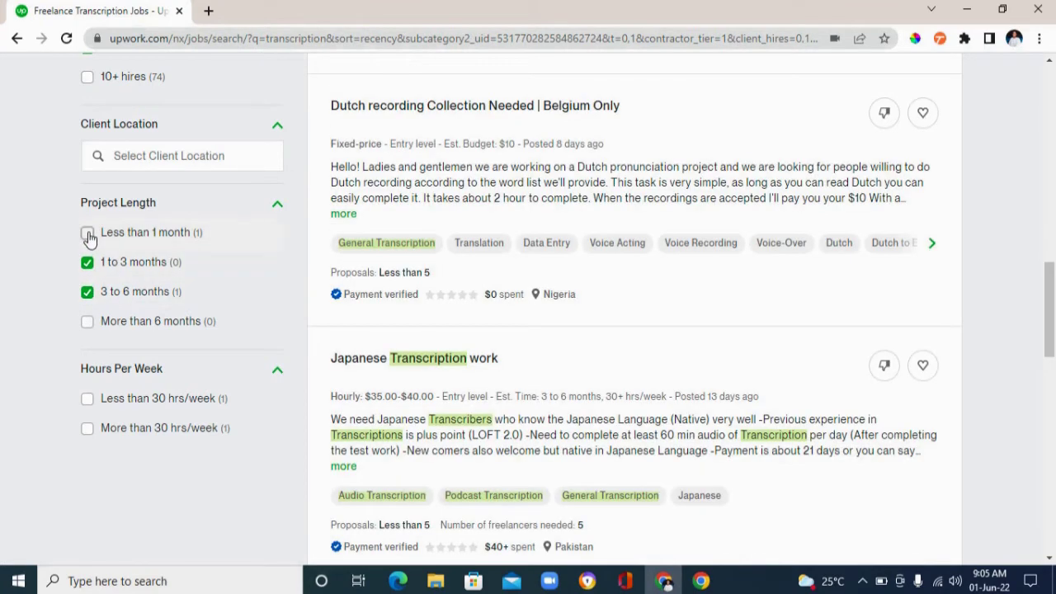
{"action": "left_click", "coordinate": [89, 236]}
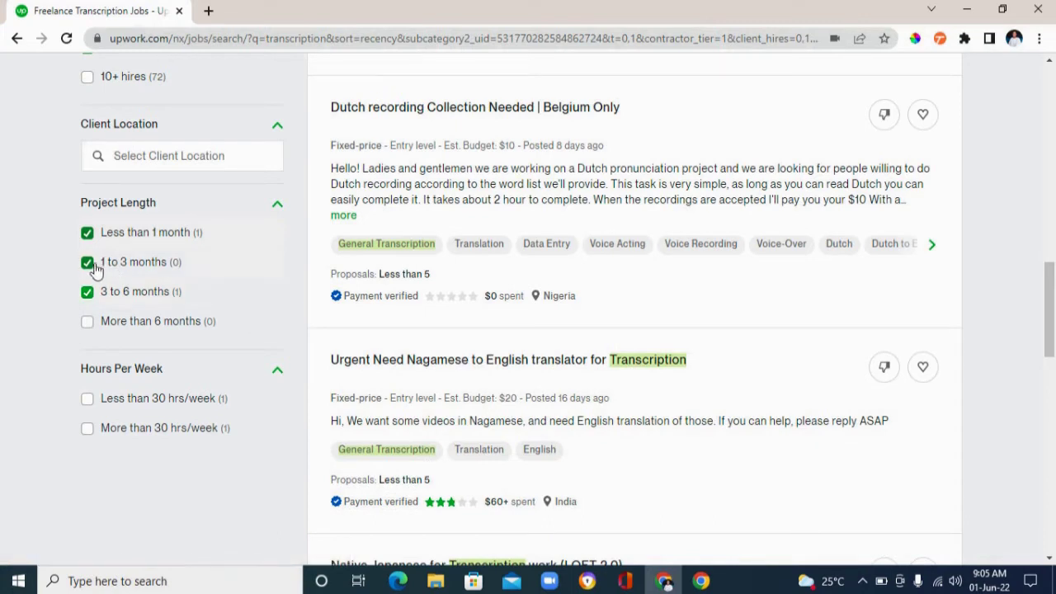
{"action": "left_click", "coordinate": [87, 291]}
{"action": "left_click", "coordinate": [86, 291]}
Filter the jobs by weekly hours, including both less than 30 and more than 30 hrs/week.
{"action": "left_click_drag", "start_coordinate": [1052, 278], "coordinate": [1052, 307]}
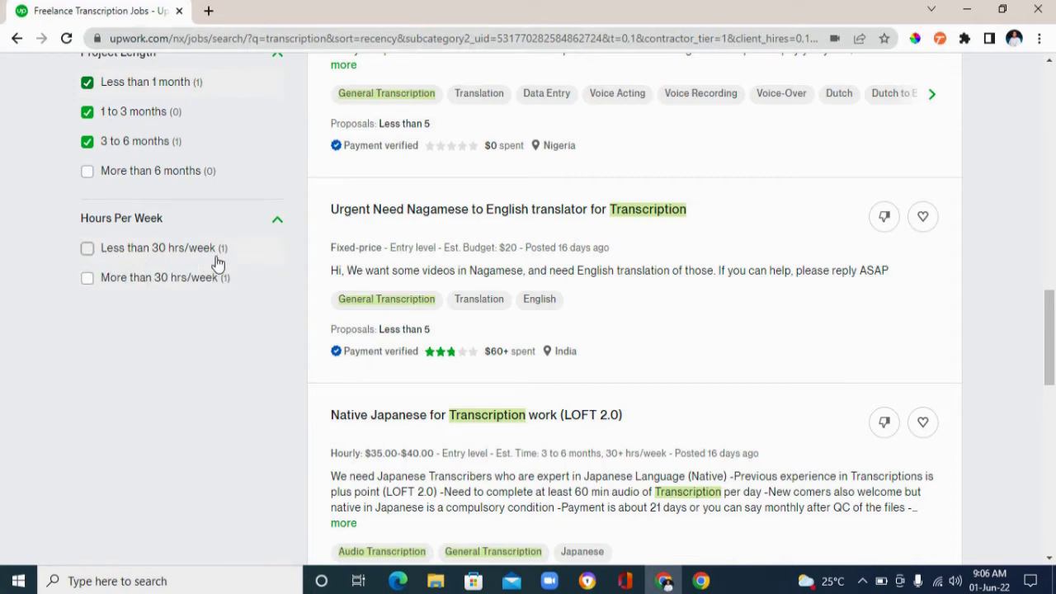
{"action": "left_click", "coordinate": [88, 281]}
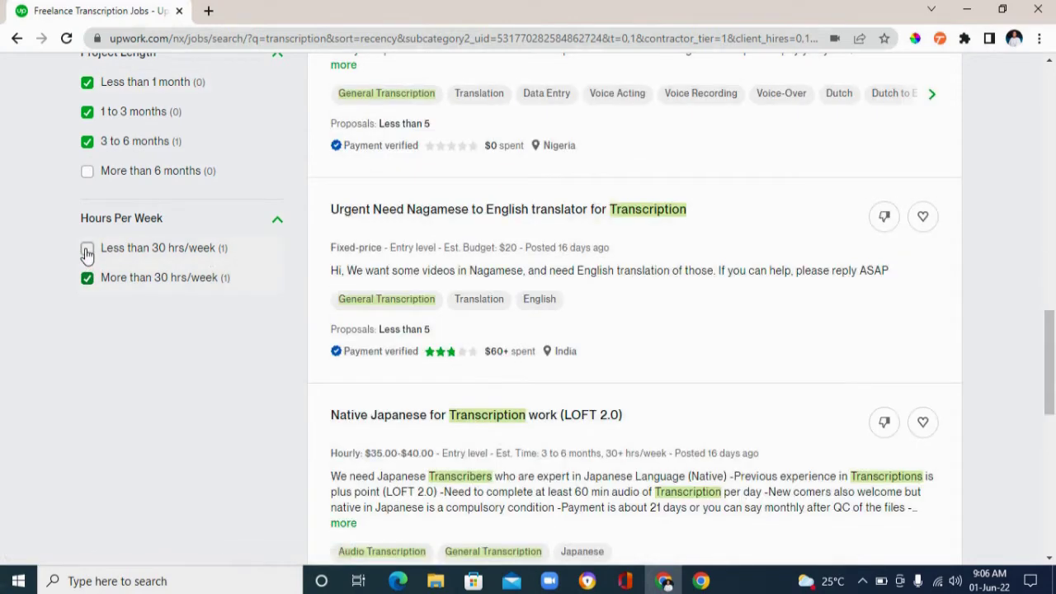
{"action": "left_click", "coordinate": [103, 248]}
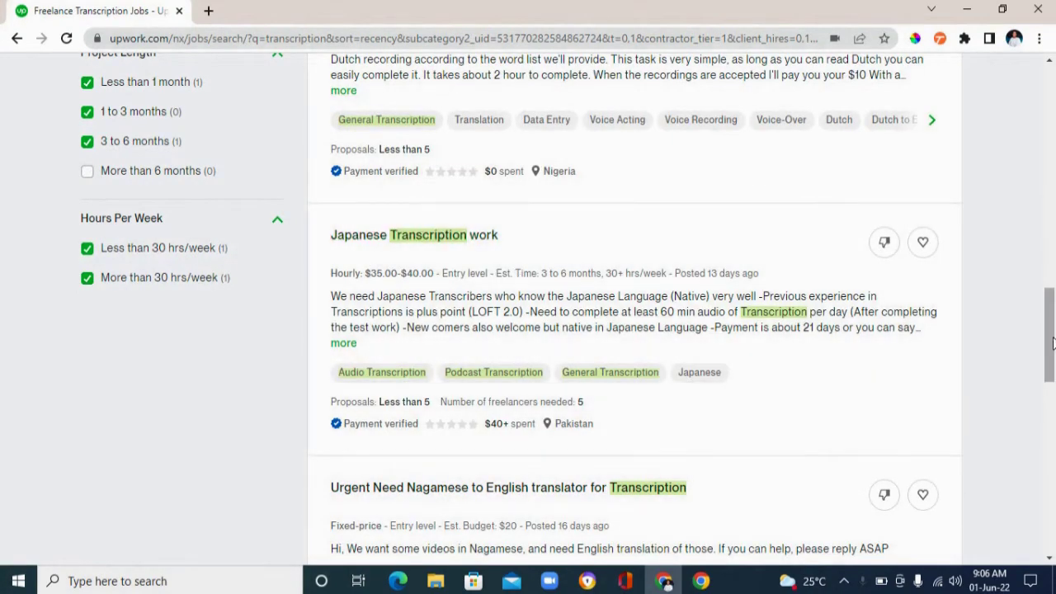
Review the applied filters and read through all the filtered transcription job listings, checking budgets, posting dates, proposals and client details.
{"action": "left_click_drag", "start_coordinate": [1054, 345], "coordinate": [1052, 153]}
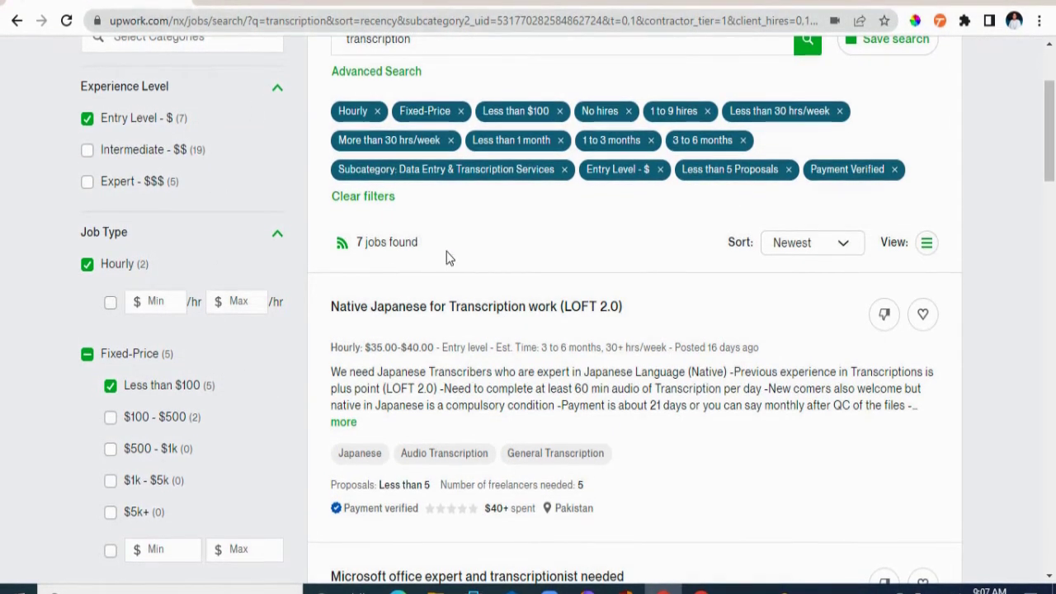
{"action": "left_click_drag", "start_coordinate": [1053, 159], "coordinate": [1053, 189]}
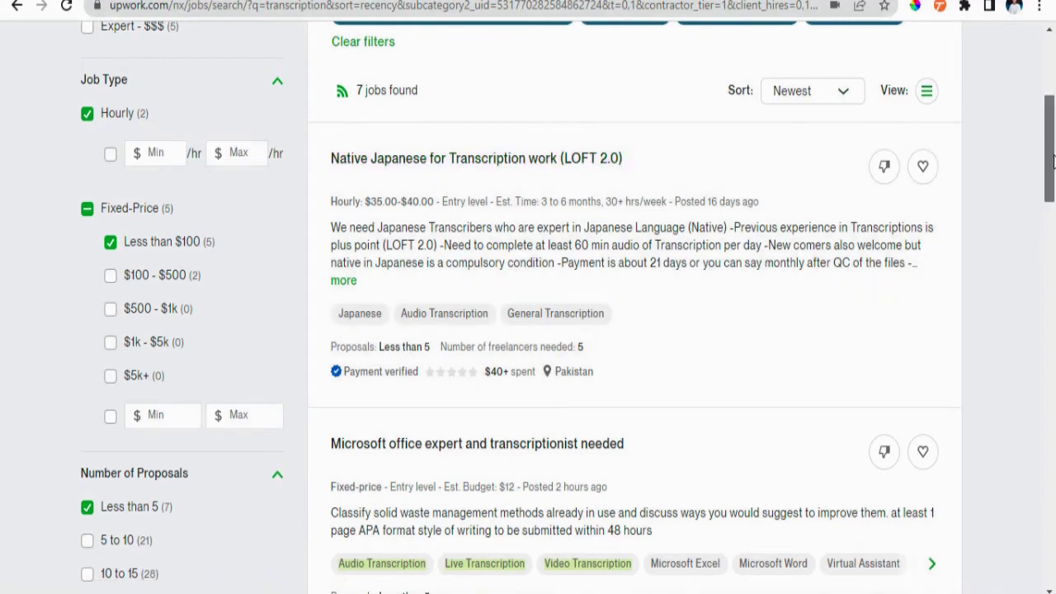
{"action": "left_click_drag", "start_coordinate": [1053, 164], "coordinate": [1054, 221]}
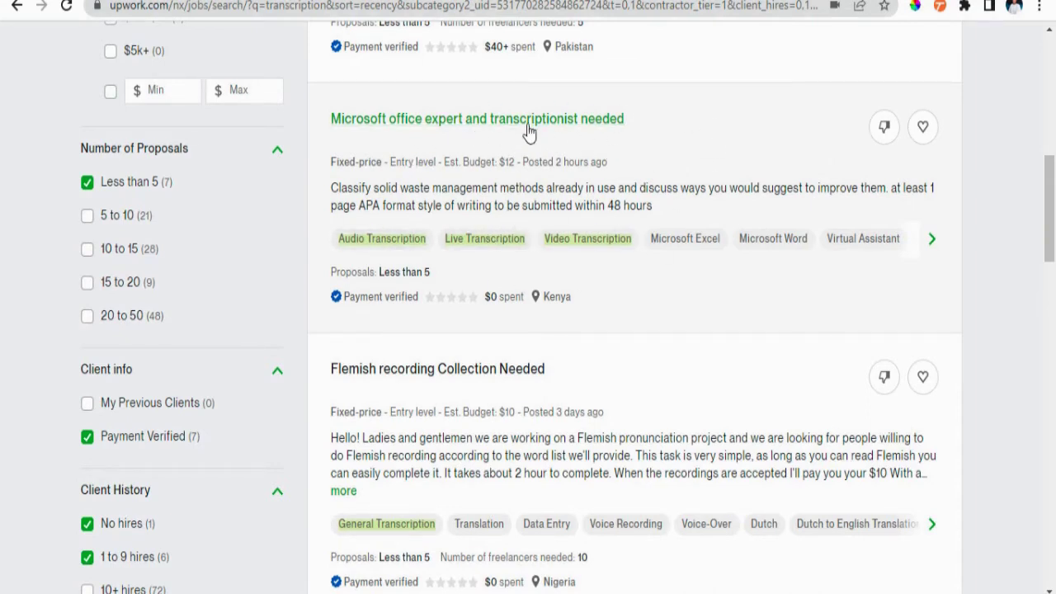
{"action": "left_click_drag", "start_coordinate": [1051, 205], "coordinate": [1052, 239]}
{"action": "scroll", "coordinate": [545, 248], "scroll_direction": "down", "scroll_amount": 1}
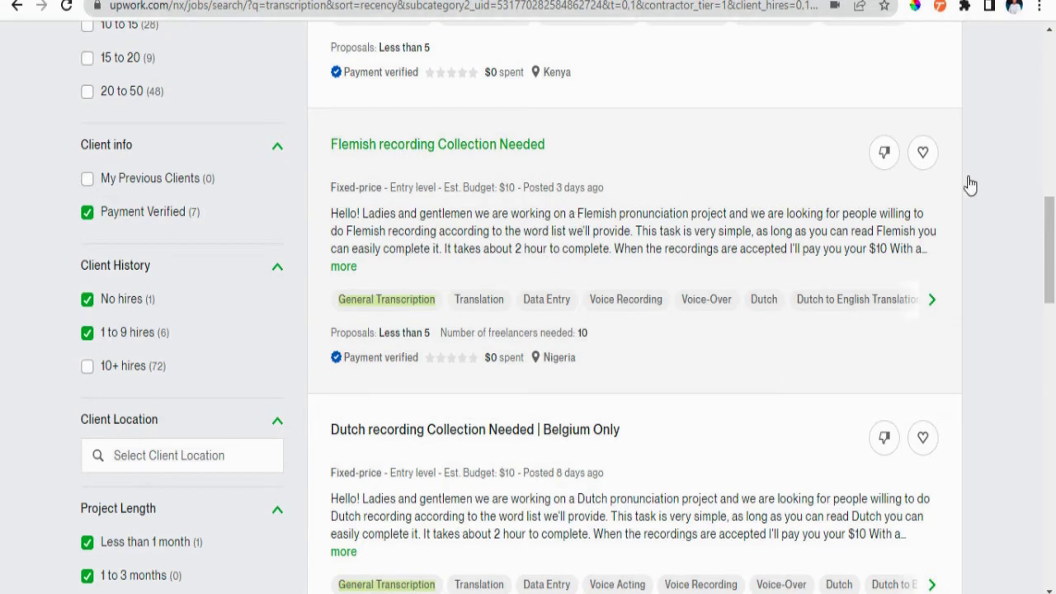
{"action": "left_click_drag", "start_coordinate": [1054, 198], "coordinate": [1054, 248]}
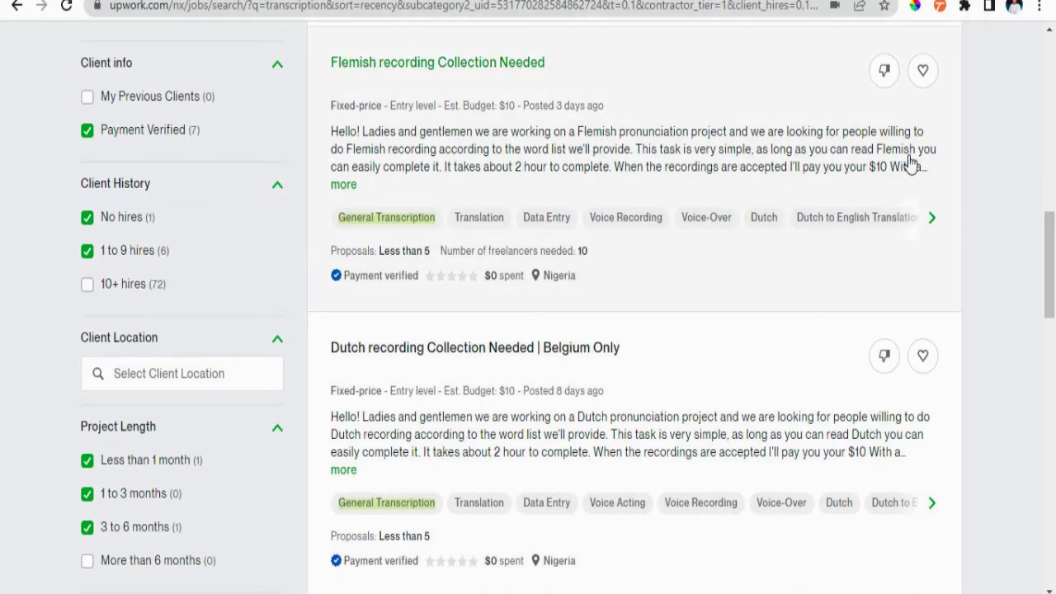
{"action": "left_click_drag", "start_coordinate": [1054, 280], "coordinate": [1054, 316]}
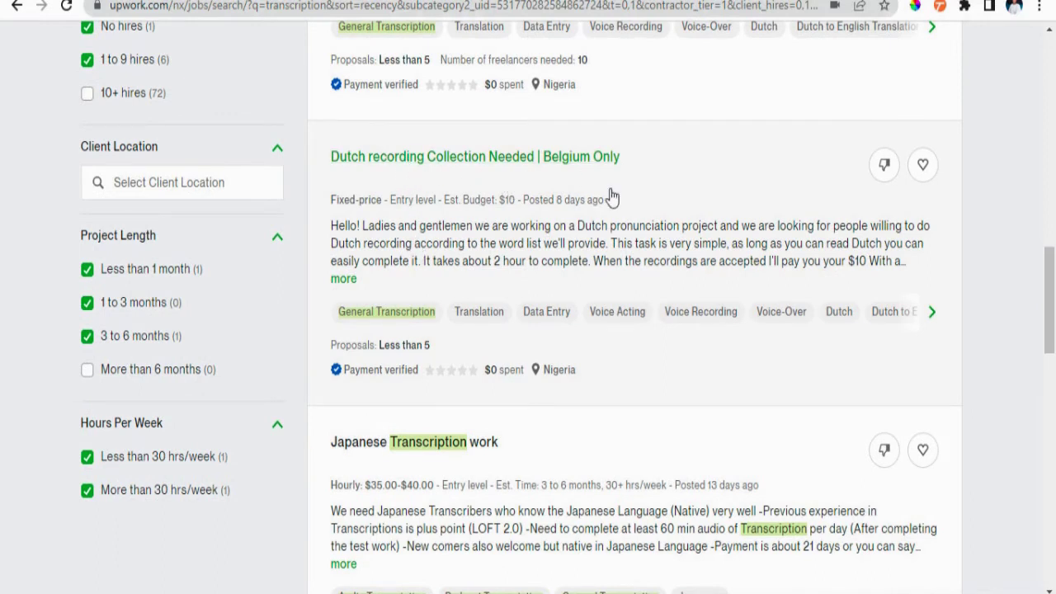
{"action": "scroll", "coordinate": [1053, 320], "scroll_direction": "down", "scroll_amount": 2}
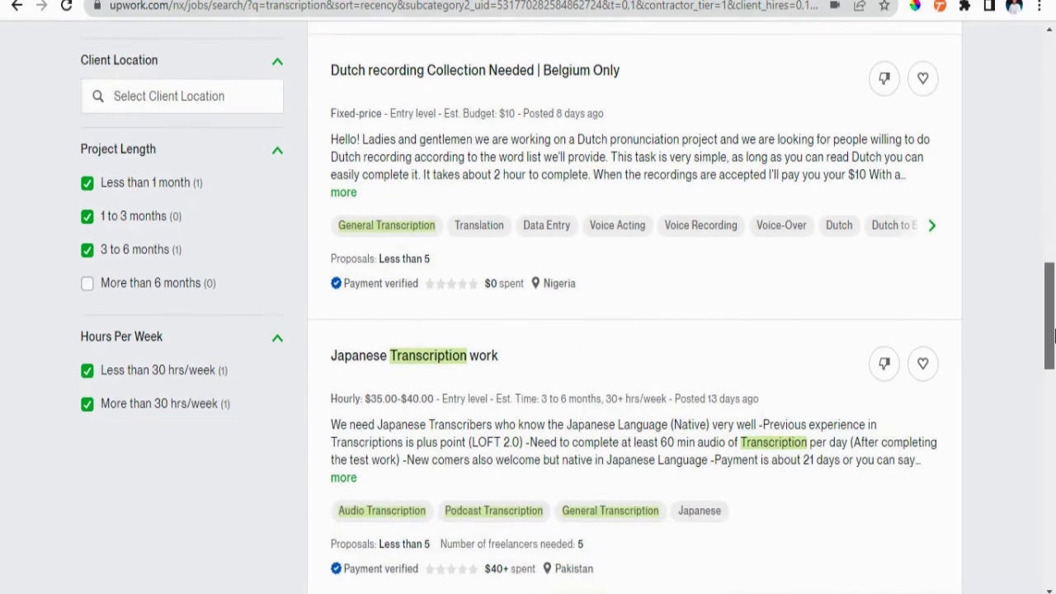
{"action": "left_click_drag", "start_coordinate": [1054, 318], "coordinate": [1054, 382]}
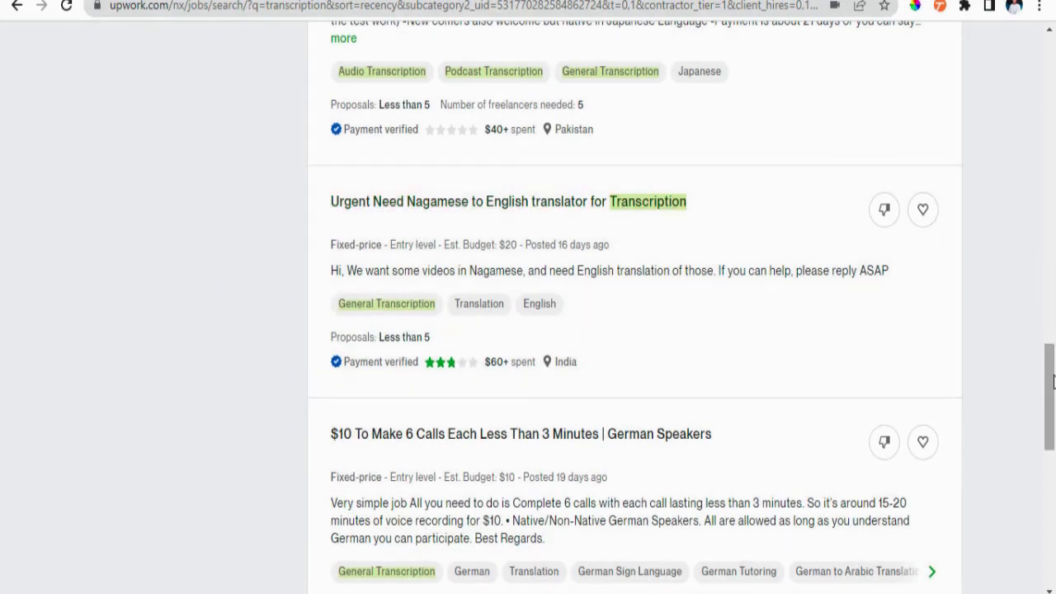
{"action": "left_click_drag", "start_coordinate": [1053, 352], "coordinate": [1053, 405]}
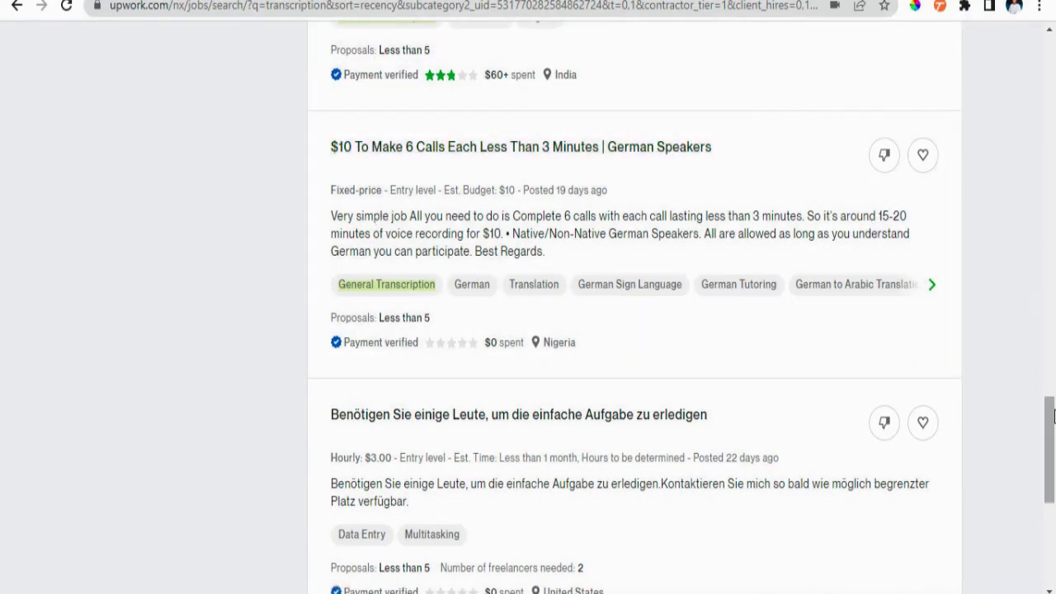
{"action": "scroll", "coordinate": [1053, 422], "scroll_direction": "down", "scroll_amount": 3}
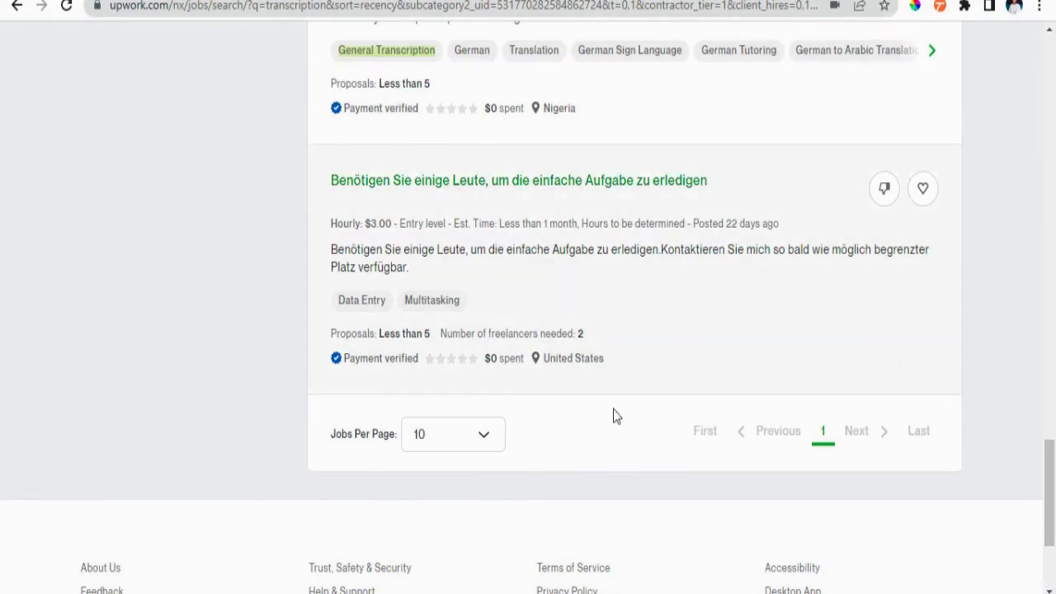
Open the "Microsoft office expert and transcriptionist needed" job and check how many Connects a proposal requires.
{"action": "left_click_drag", "start_coordinate": [1054, 519], "coordinate": [1048, 200]}
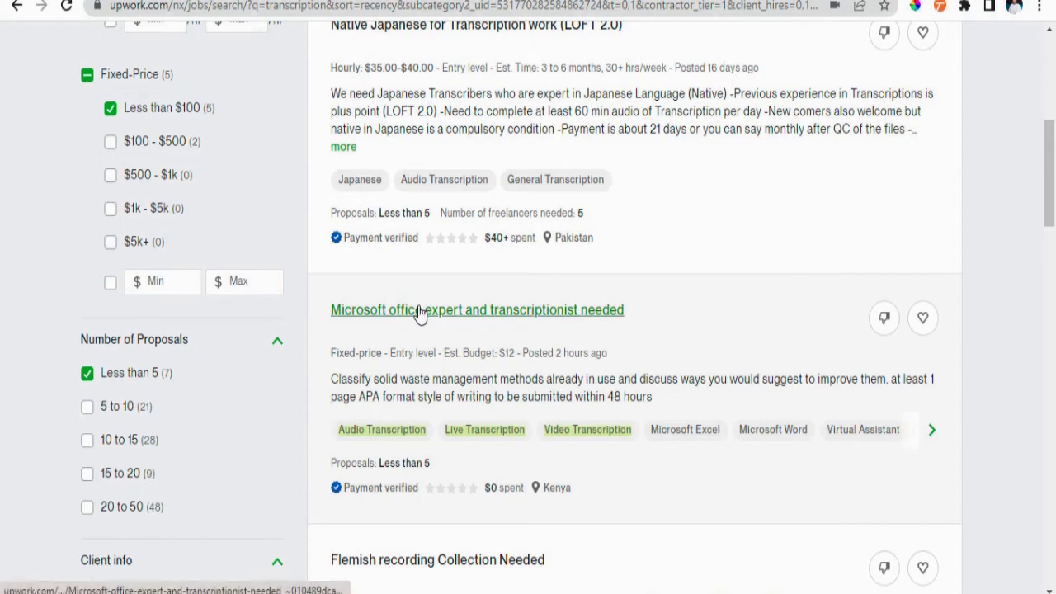
{"action": "left_click", "coordinate": [420, 311]}
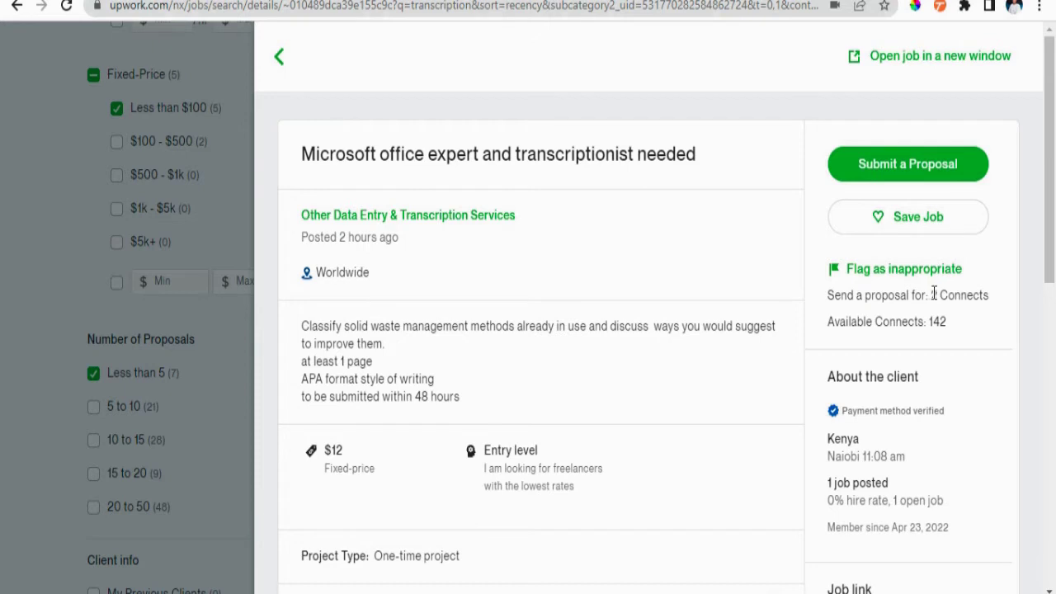
{"action": "left_click_drag", "start_coordinate": [934, 295], "coordinate": [989, 294]}
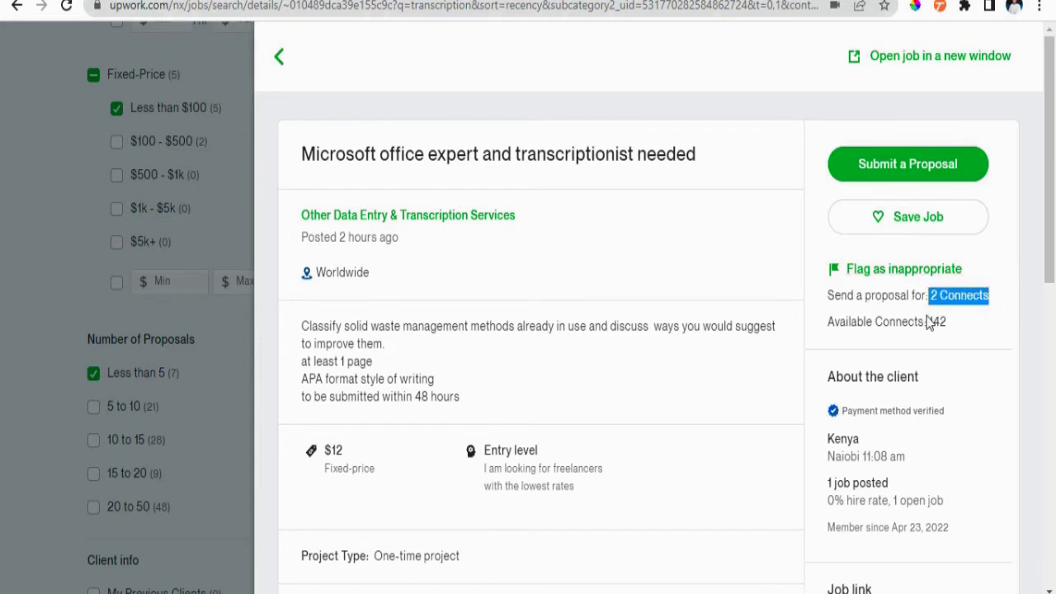
{"action": "left_click", "coordinate": [989, 330]}
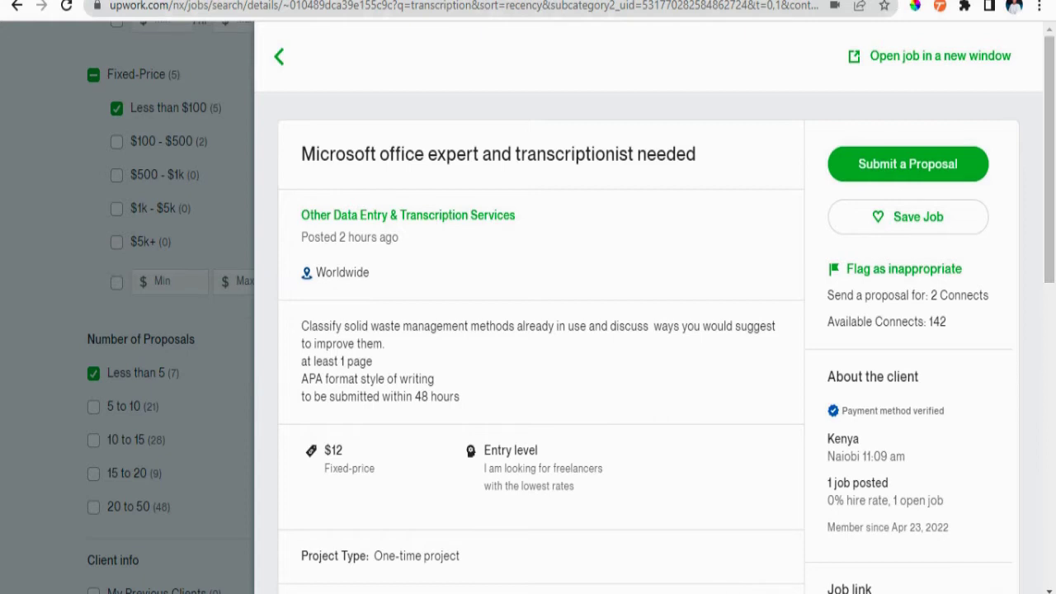
Close the job details and return to the Find Work home page.
{"action": "left_click", "coordinate": [279, 58]}
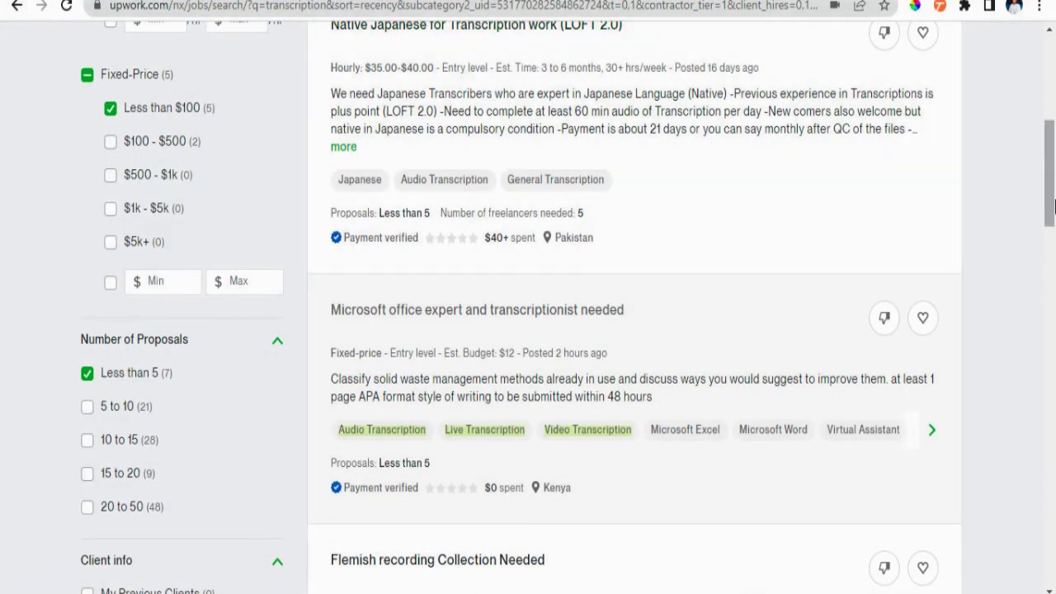
{"action": "scroll", "coordinate": [878, 62], "scroll_direction": "up", "scroll_amount": 5}
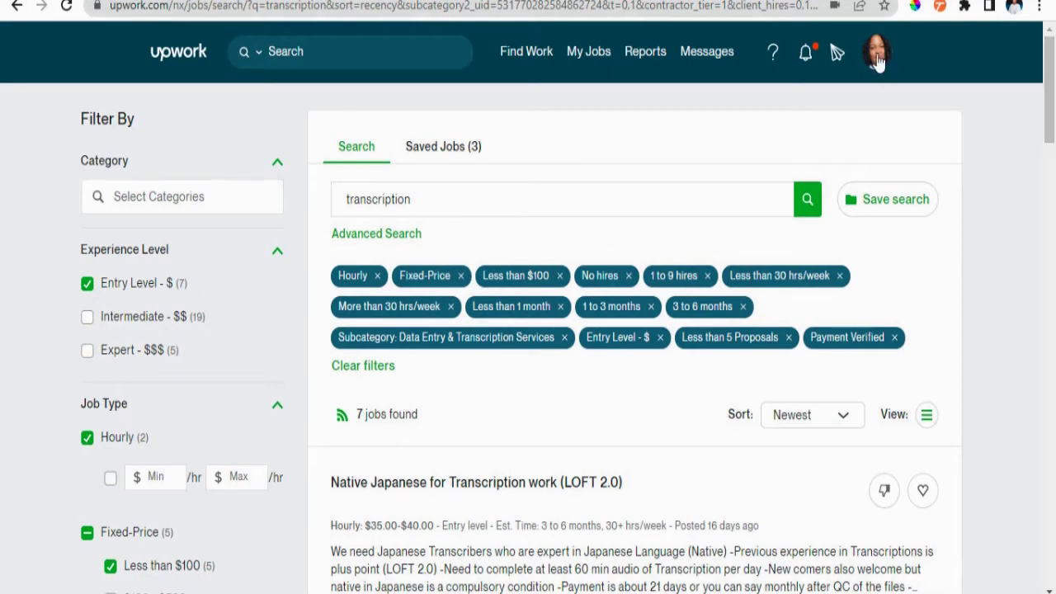
{"action": "left_click", "coordinate": [879, 62]}
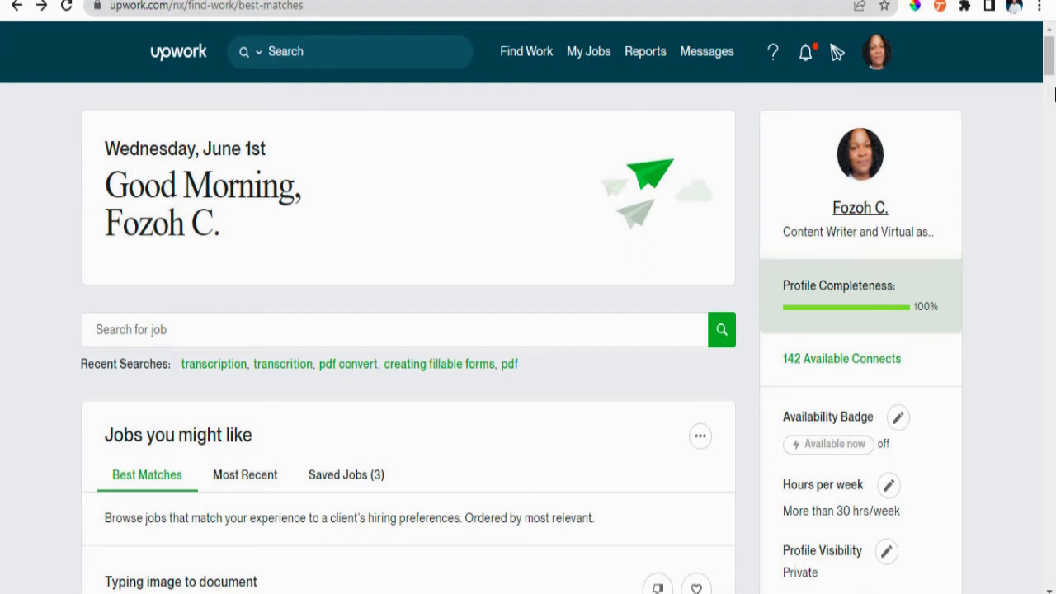
Open the Upwork Readiness Test and proceed to its start page showing the question count and time limit.
{"action": "mouse_move", "coordinate": [530, 61]}
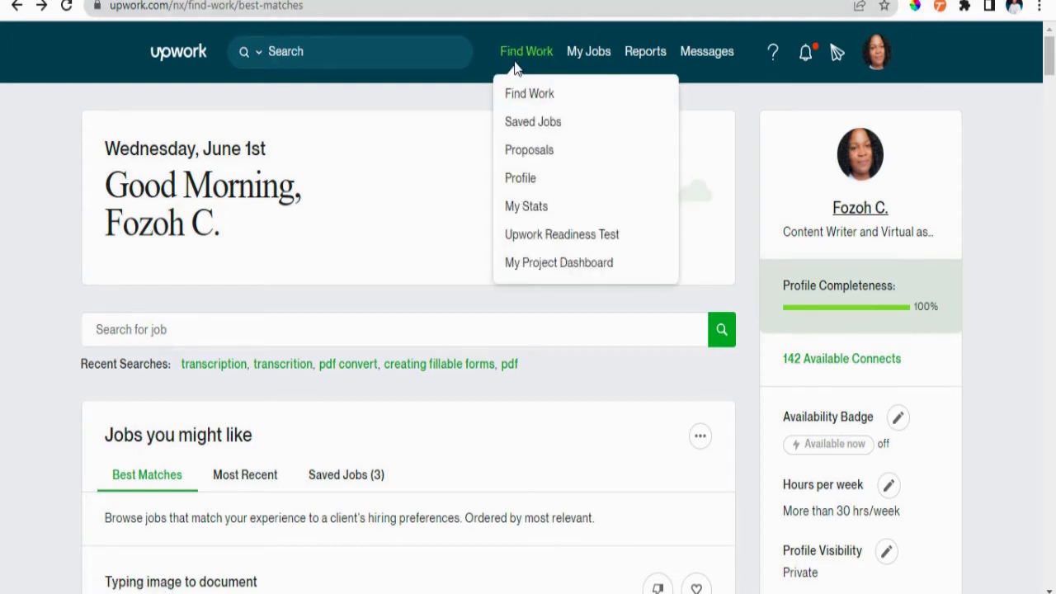
{"action": "left_click", "coordinate": [570, 240]}
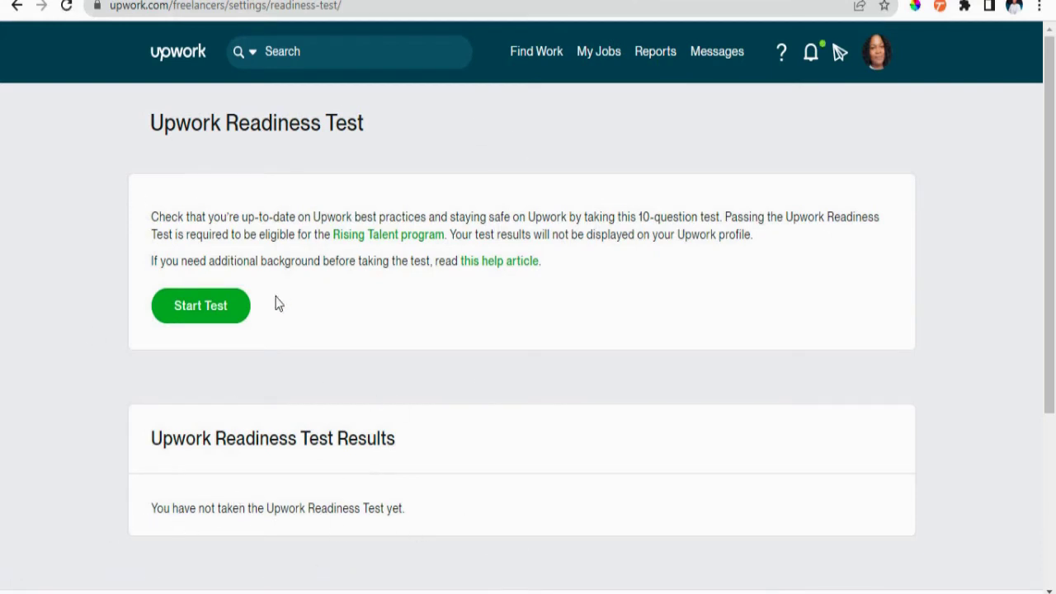
{"action": "left_click", "coordinate": [211, 315]}
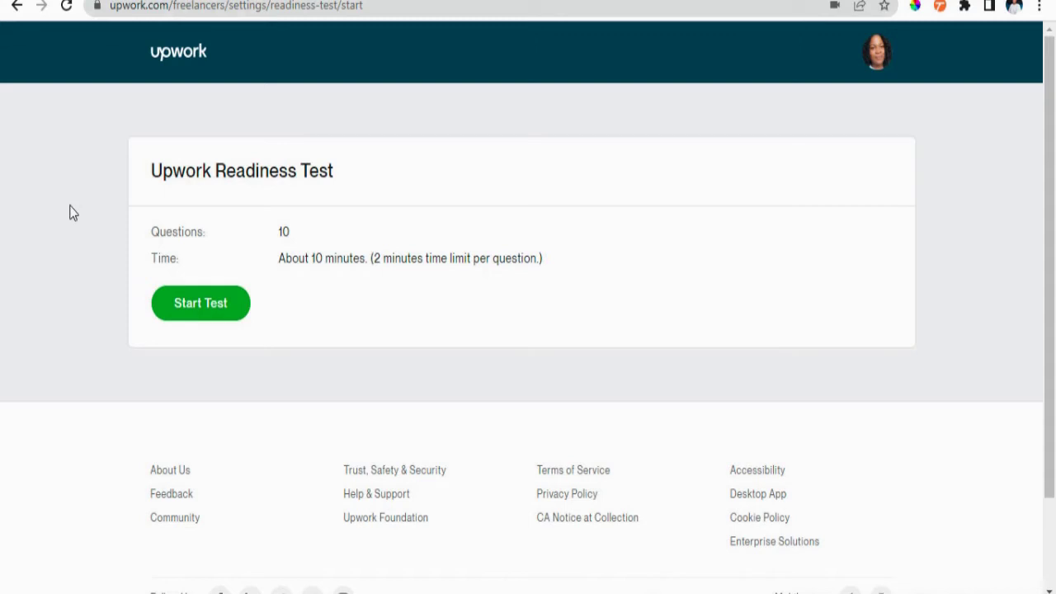
Go back to the Find Work home page and check the available Connects.
{"action": "left_click", "coordinate": [16, 7]}
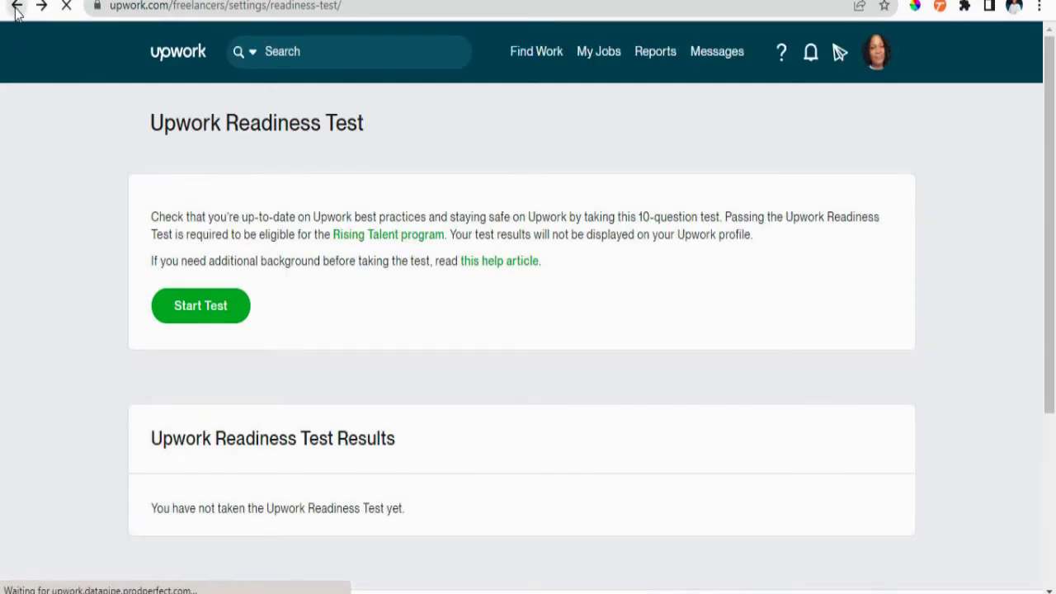
{"action": "left_click", "coordinate": [16, 8]}
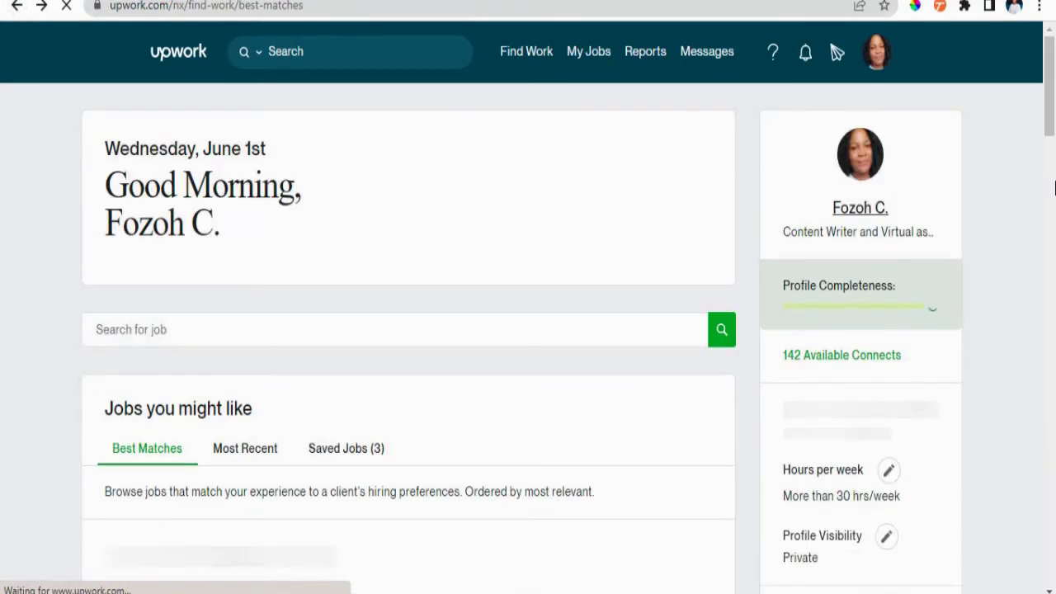
{"action": "left_click_drag", "start_coordinate": [1052, 97], "coordinate": [1053, 124]}
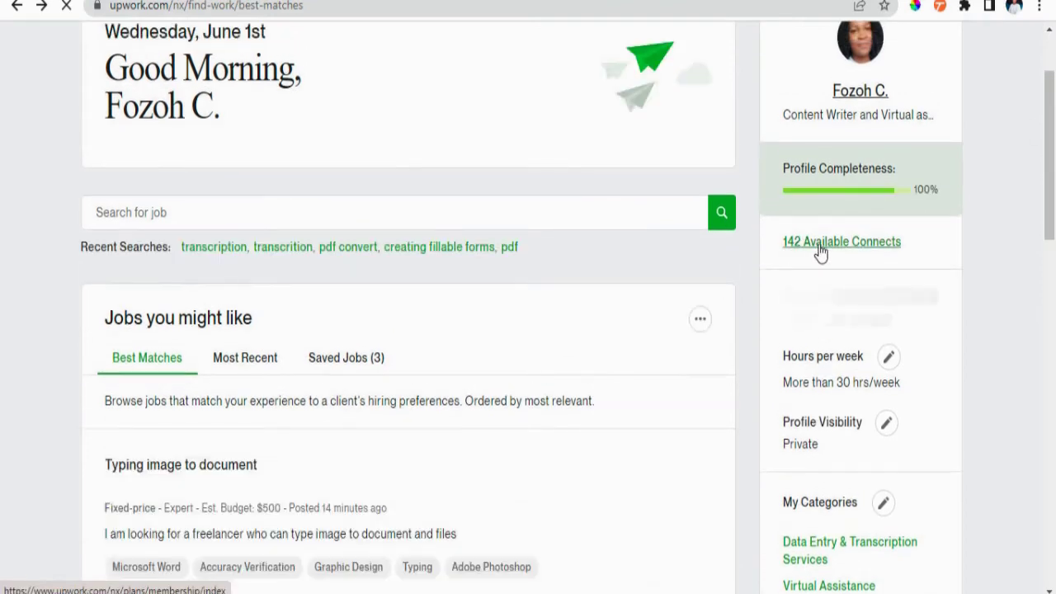
{"action": "left_click_drag", "start_coordinate": [1052, 136], "coordinate": [1054, 111]}
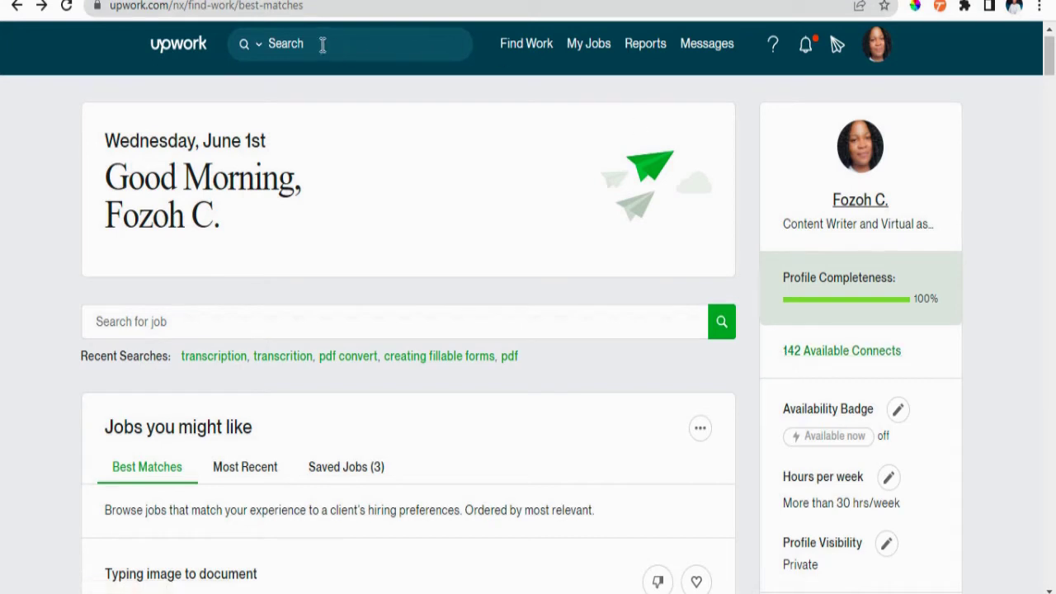
Return to the "Microsoft office expert and transcriptionist needed" job details and highlight the Connects required for a proposal.
{"action": "left_click", "coordinate": [36, 9]}
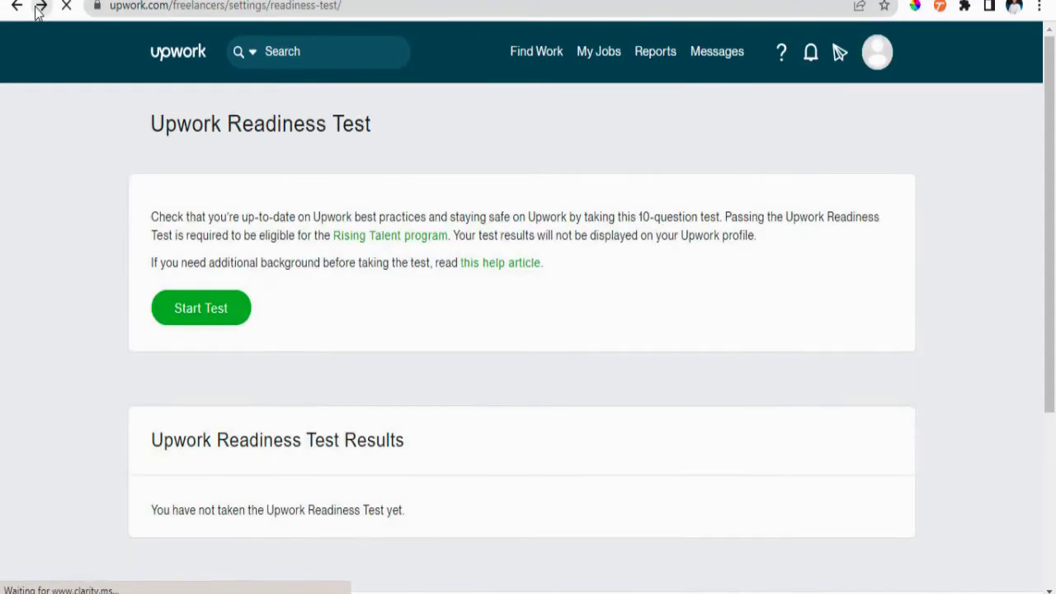
{"action": "left_click", "coordinate": [38, 10]}
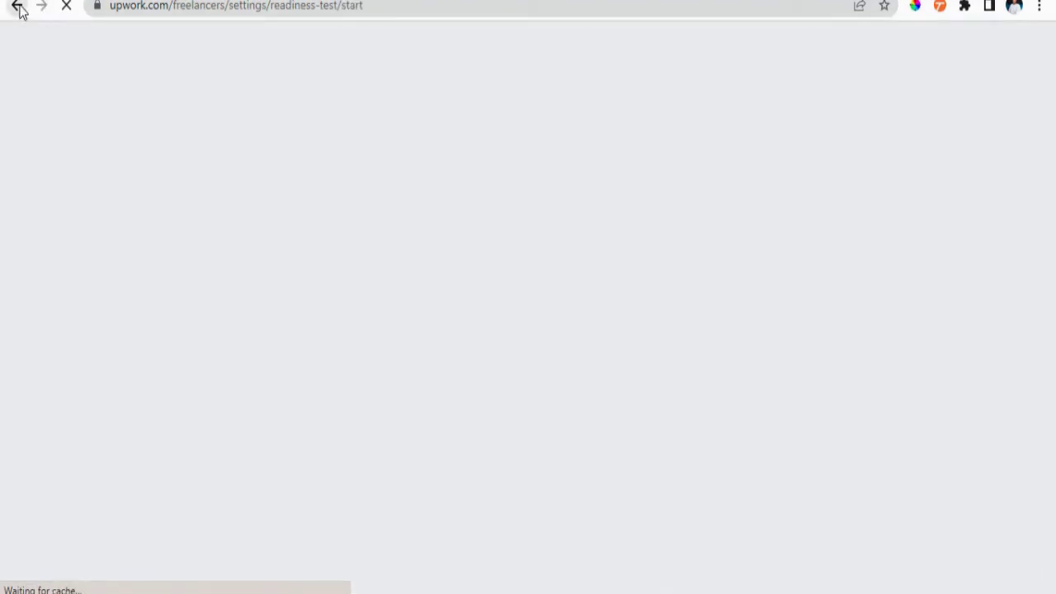
{"action": "left_click", "coordinate": [17, 6]}
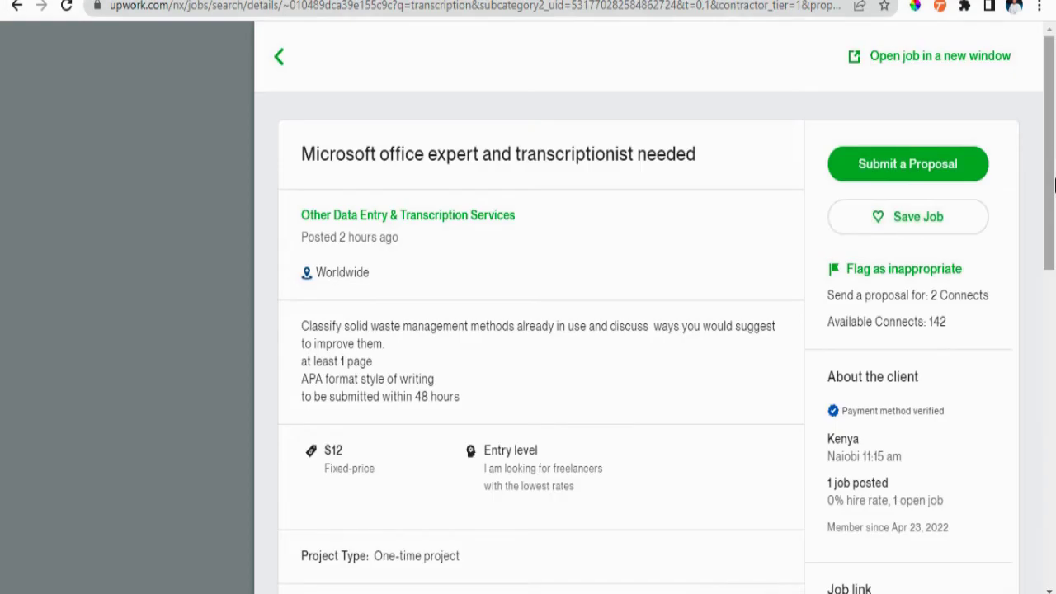
{"action": "left_click_drag", "start_coordinate": [1053, 187], "coordinate": [1053, 200]}
{"action": "left_click_drag", "start_coordinate": [1052, 180], "coordinate": [1047, 205]}
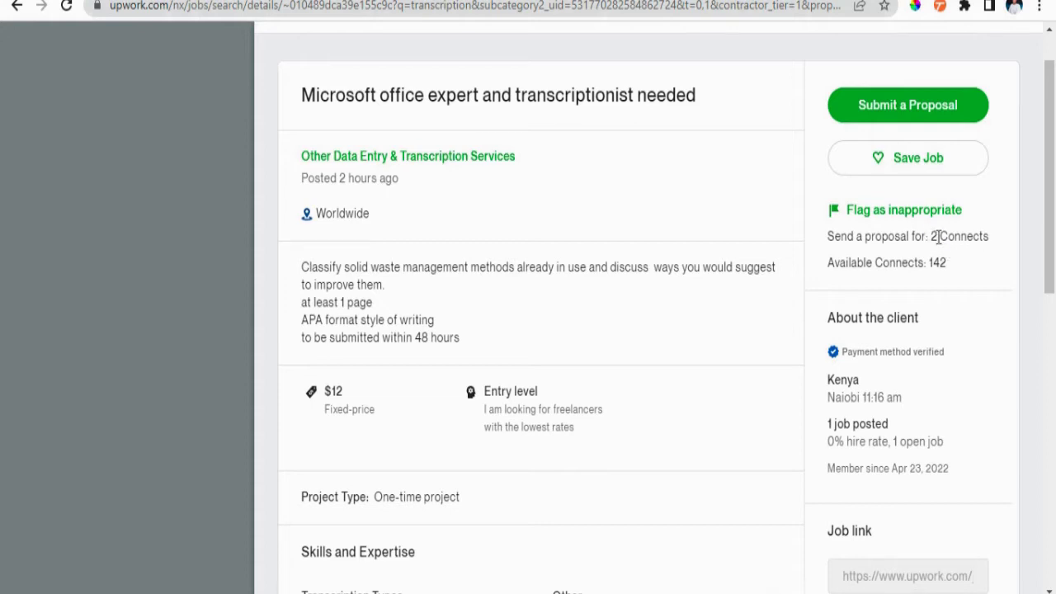
{"action": "left_click_drag", "start_coordinate": [938, 237], "coordinate": [1033, 252]}
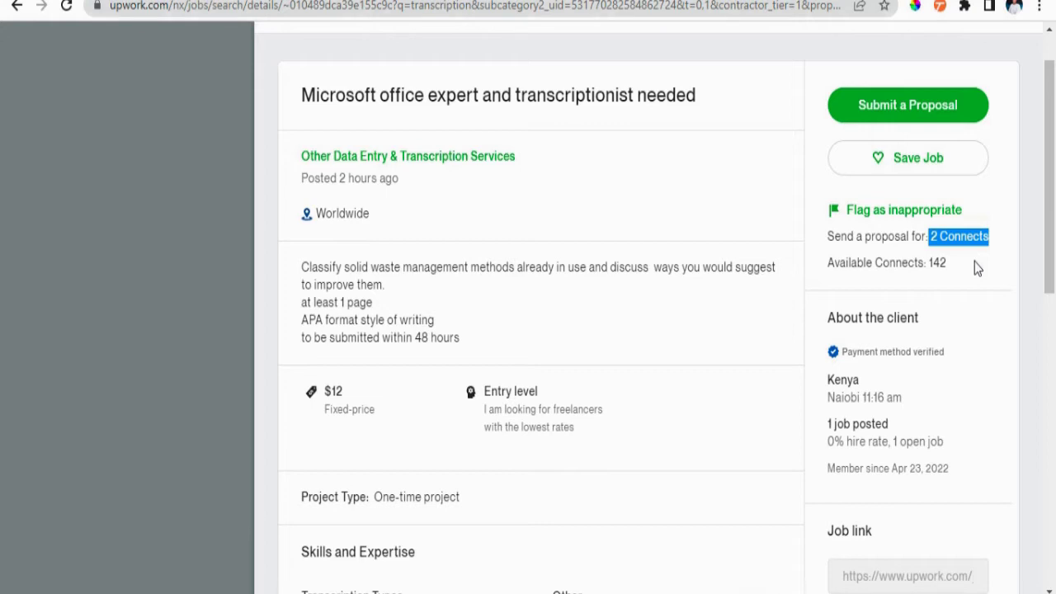
{"action": "scroll", "coordinate": [974, 261], "scroll_direction": "up", "scroll_amount": 2}
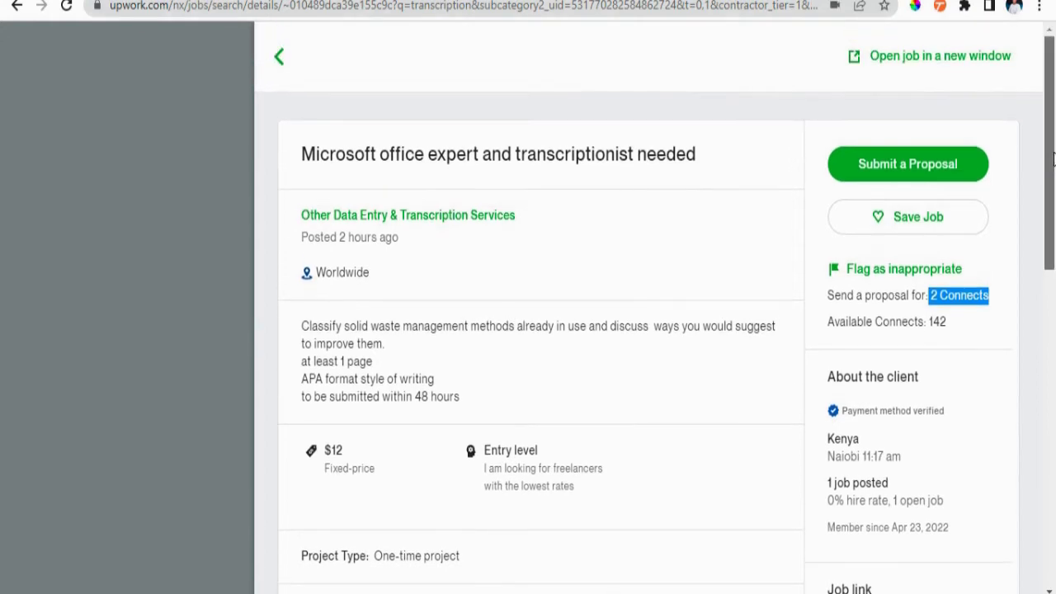
Go back to the search results and reopen the "Microsoft office expert and transcriptionist needed" job.
{"action": "left_click", "coordinate": [281, 58]}
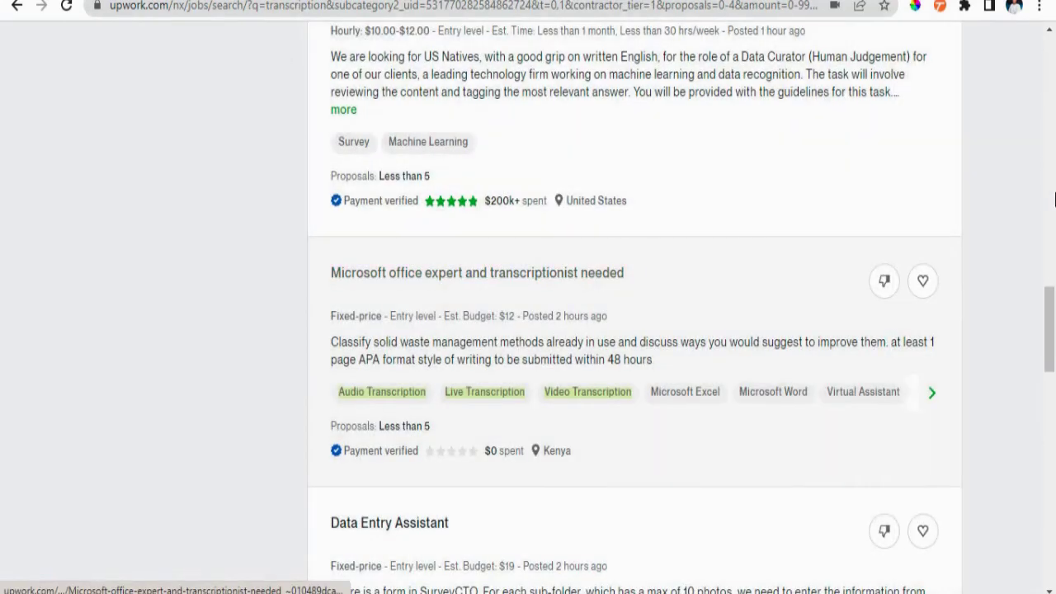
{"action": "left_click_drag", "start_coordinate": [1052, 345], "coordinate": [1051, 362]}
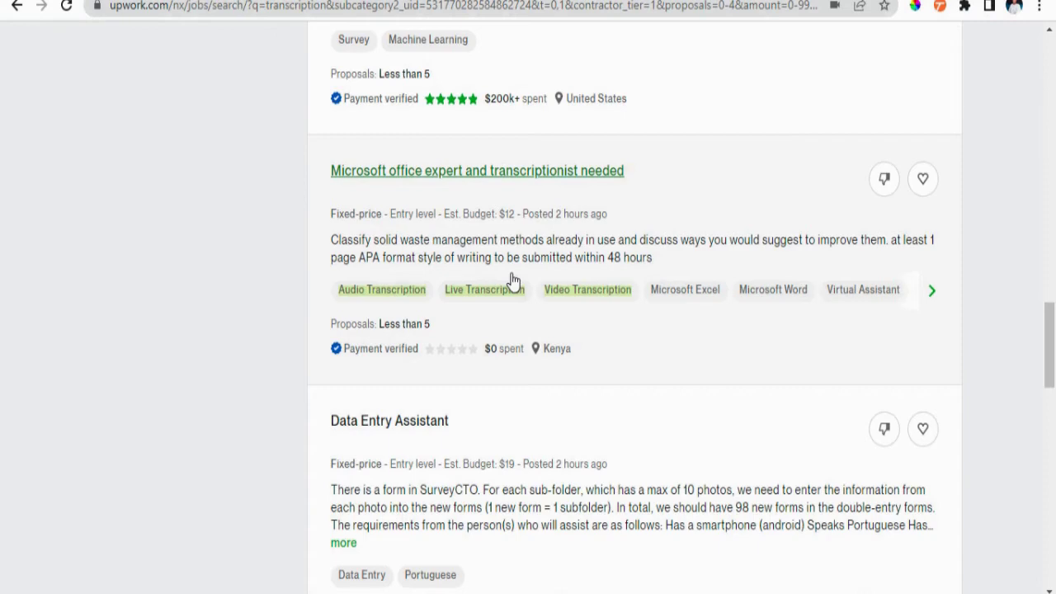
{"action": "left_click", "coordinate": [482, 175]}
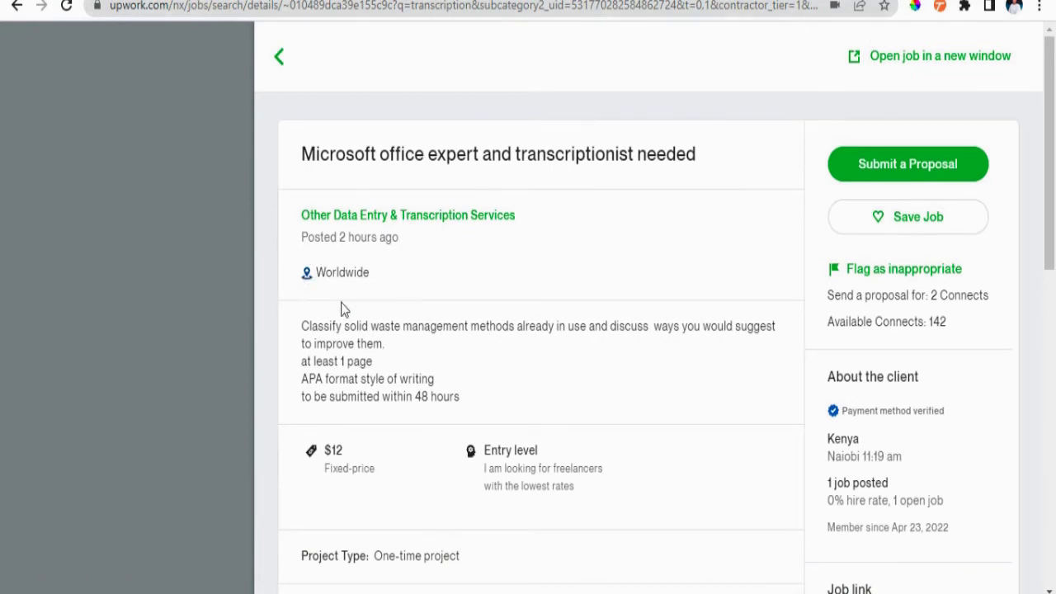
Review the job's description, client information, required skills, activity and similar jobs.
{"action": "scroll", "coordinate": [1054, 147], "scroll_direction": "down", "scroll_amount": 2}
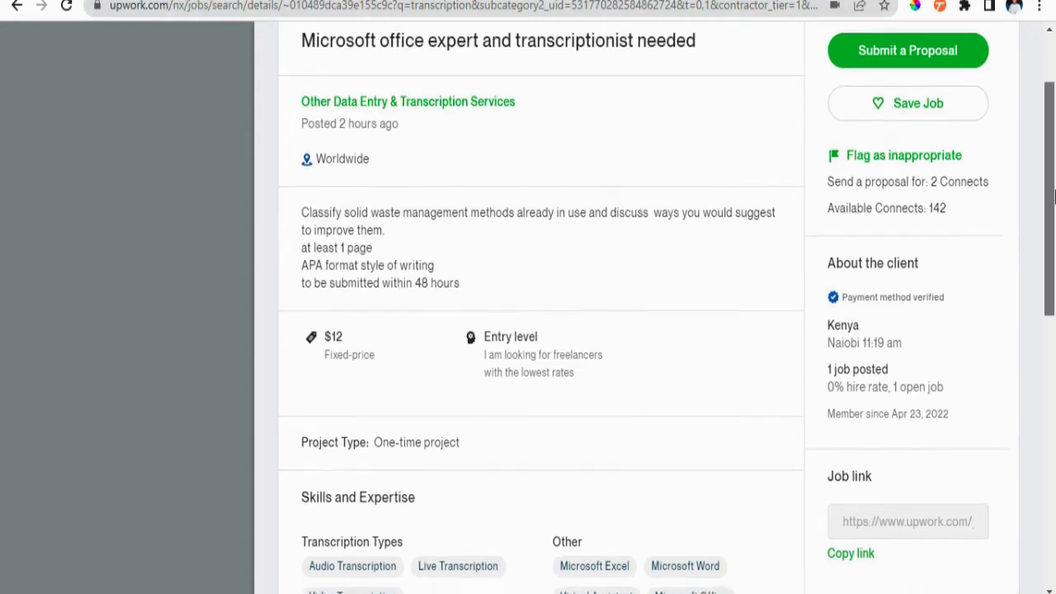
{"action": "scroll", "coordinate": [1054, 183], "scroll_direction": "down", "scroll_amount": 2}
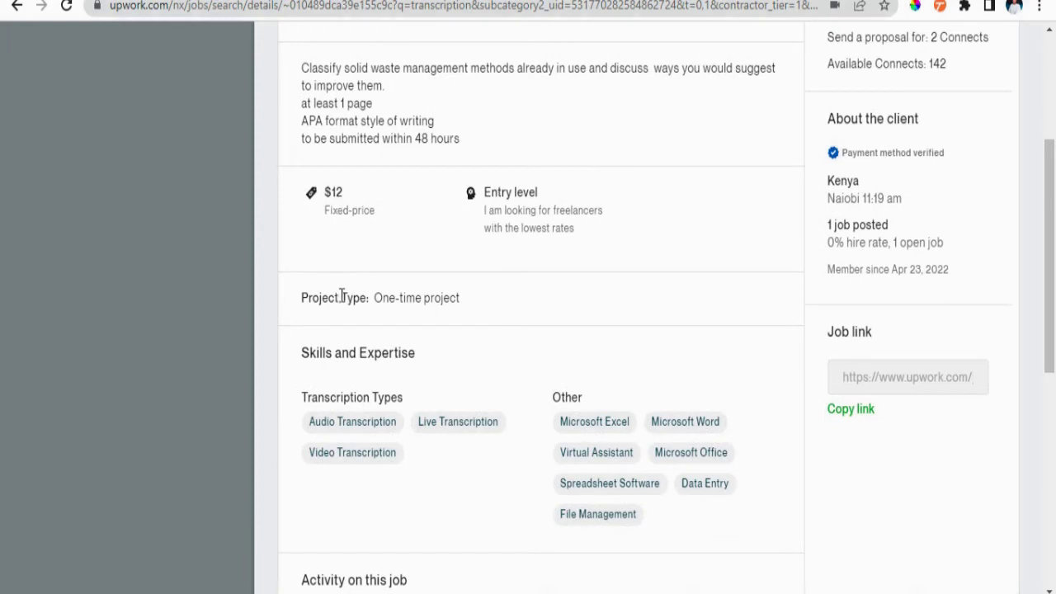
{"action": "scroll", "coordinate": [1052, 213], "scroll_direction": "up", "scroll_amount": 1}
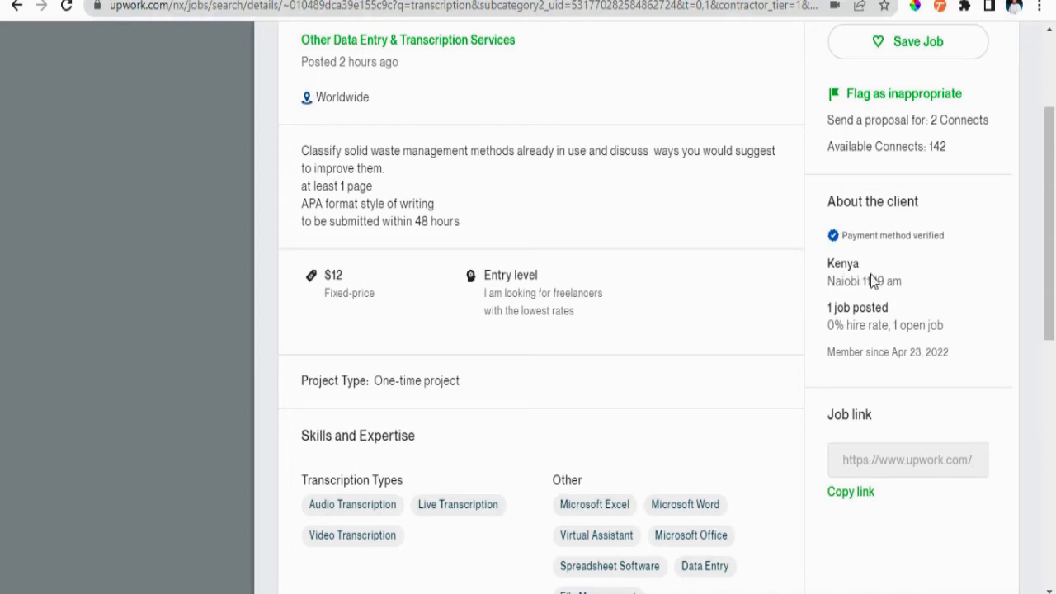
{"action": "left_click_drag", "start_coordinate": [1054, 208], "coordinate": [1053, 339]}
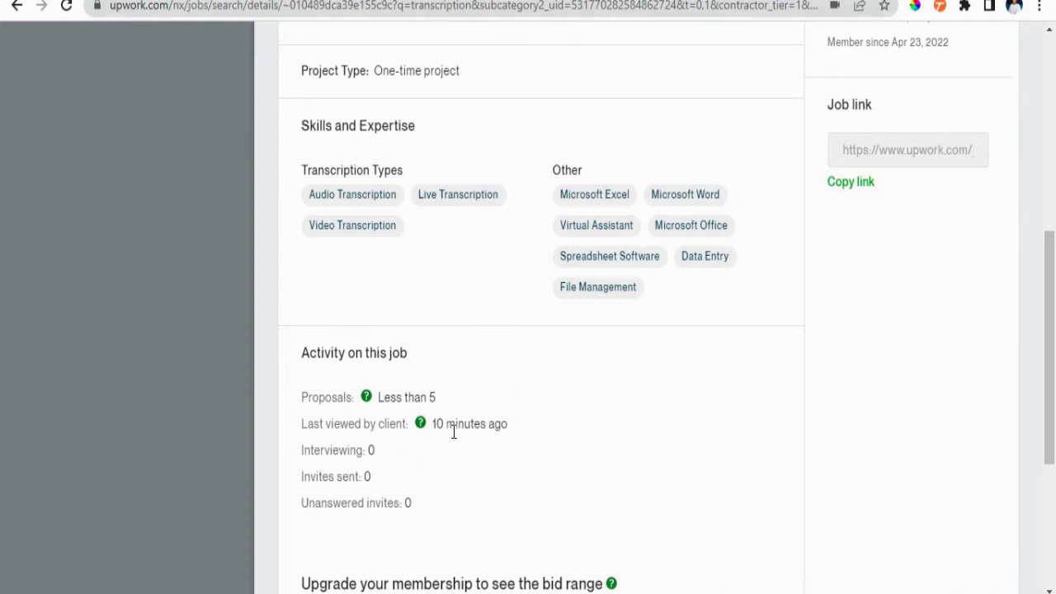
{"action": "left_click_drag", "start_coordinate": [1052, 335], "coordinate": [1053, 521]}
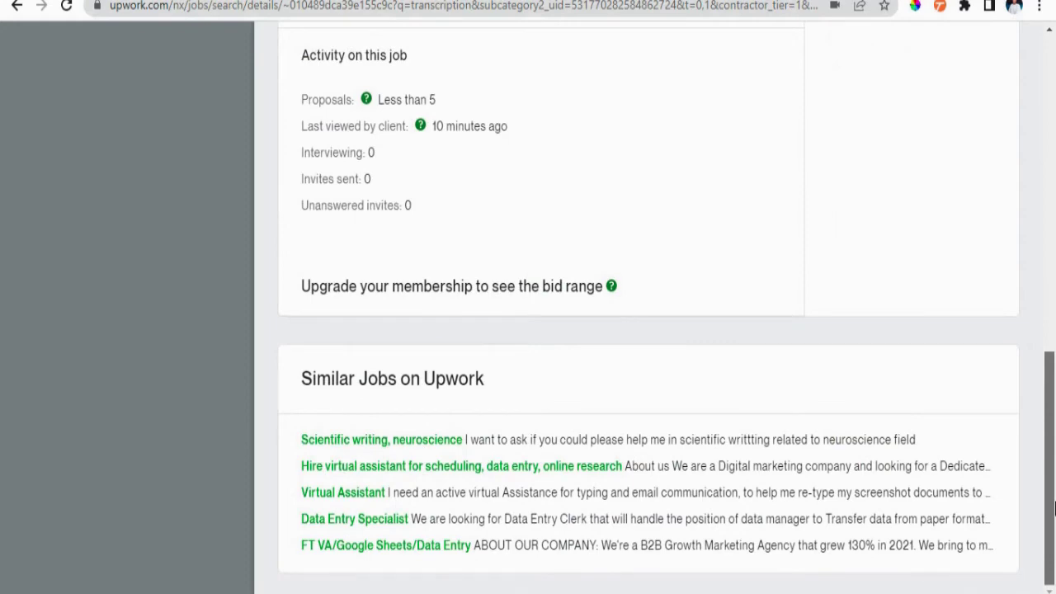
{"action": "left_click_drag", "start_coordinate": [1052, 505], "coordinate": [1041, 128]}
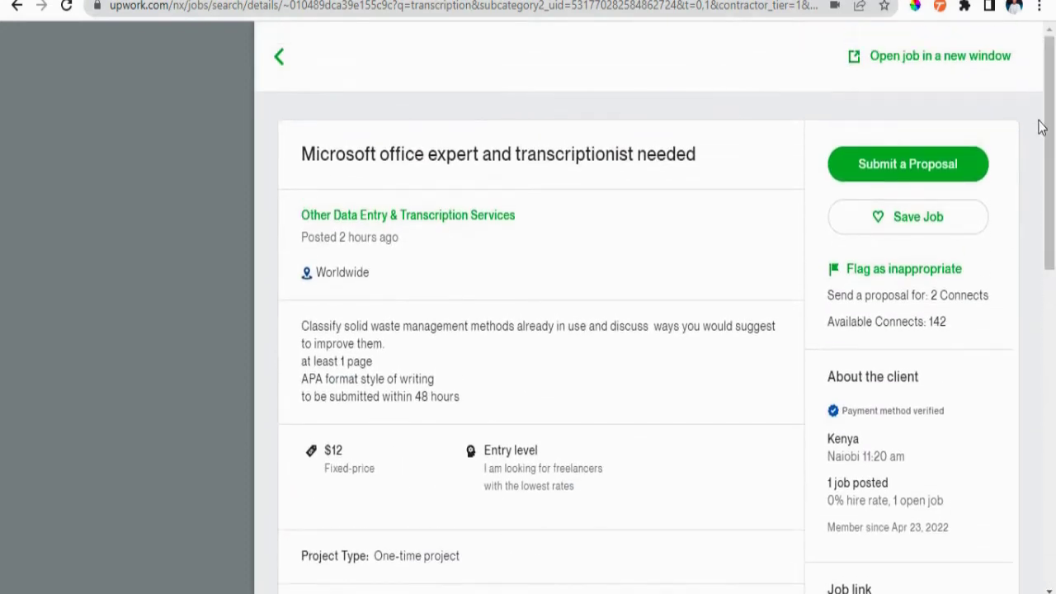
Start a proposal for the job and review its proposal settings and job details.
{"action": "left_click", "coordinate": [918, 173]}
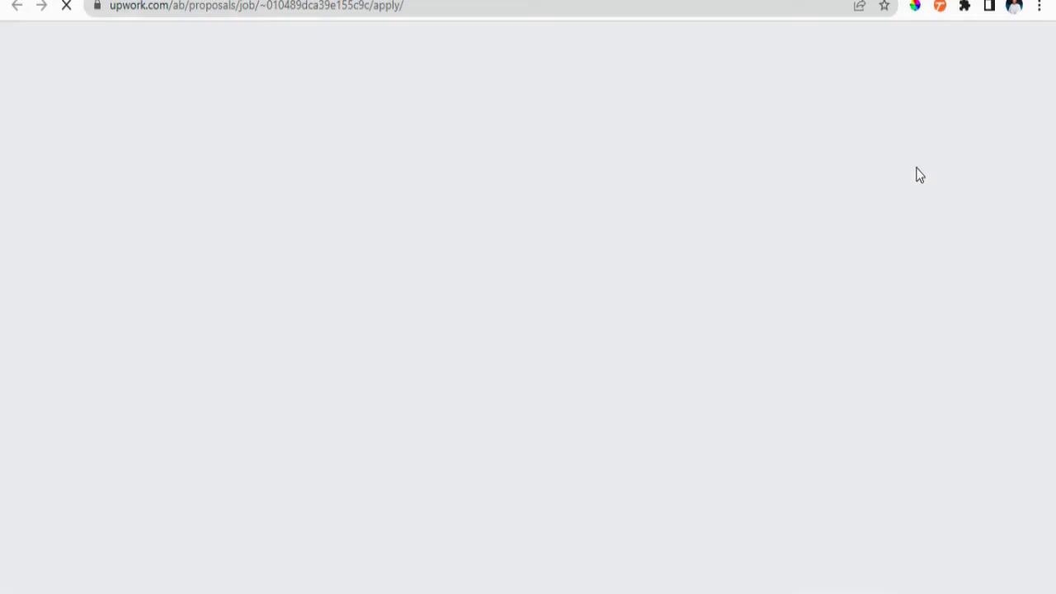
{"action": "mouse_move", "coordinate": [1054, 157]}
{"action": "left_mouse_down"}
{"action": "mouse_move", "coordinate": [1054, 191]}
{"action": "mouse_move", "coordinate": [1053, 167]}
{"action": "left_mouse_up"}
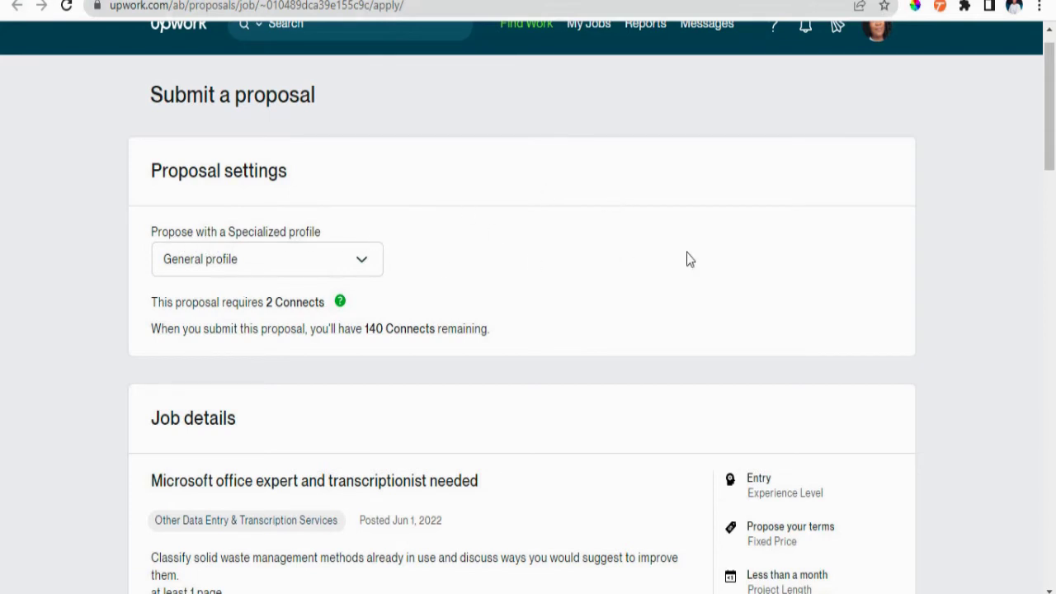
{"action": "left_click_drag", "start_coordinate": [1051, 95], "coordinate": [1050, 136]}
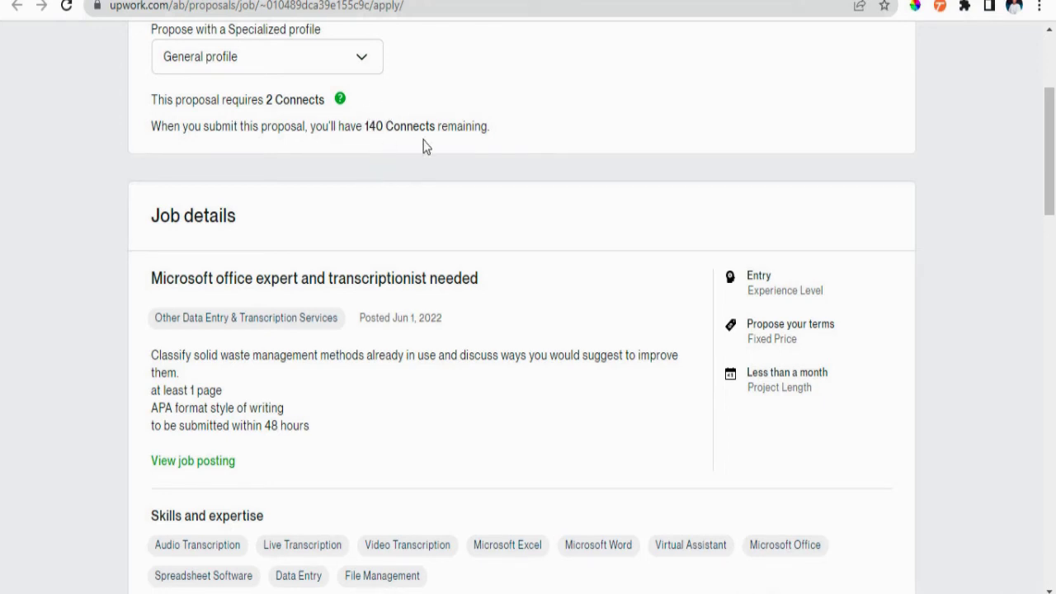
{"action": "left_click_drag", "start_coordinate": [1053, 136], "coordinate": [1053, 166]}
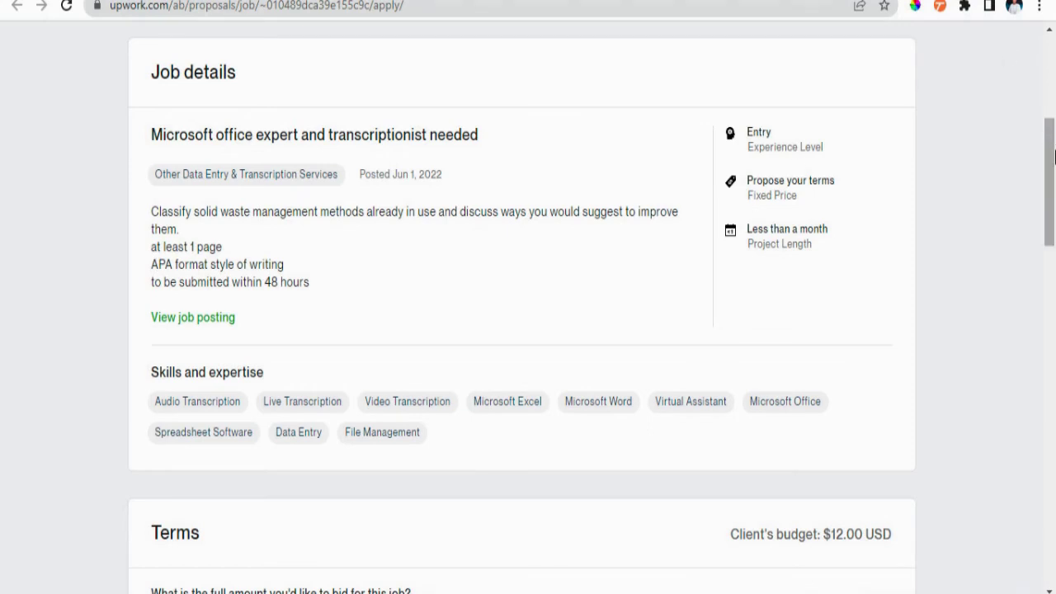
{"action": "scroll", "coordinate": [1054, 162], "scroll_direction": "down", "scroll_amount": 1}
{"action": "scroll", "coordinate": [1053, 163], "scroll_direction": "up", "scroll_amount": 1}
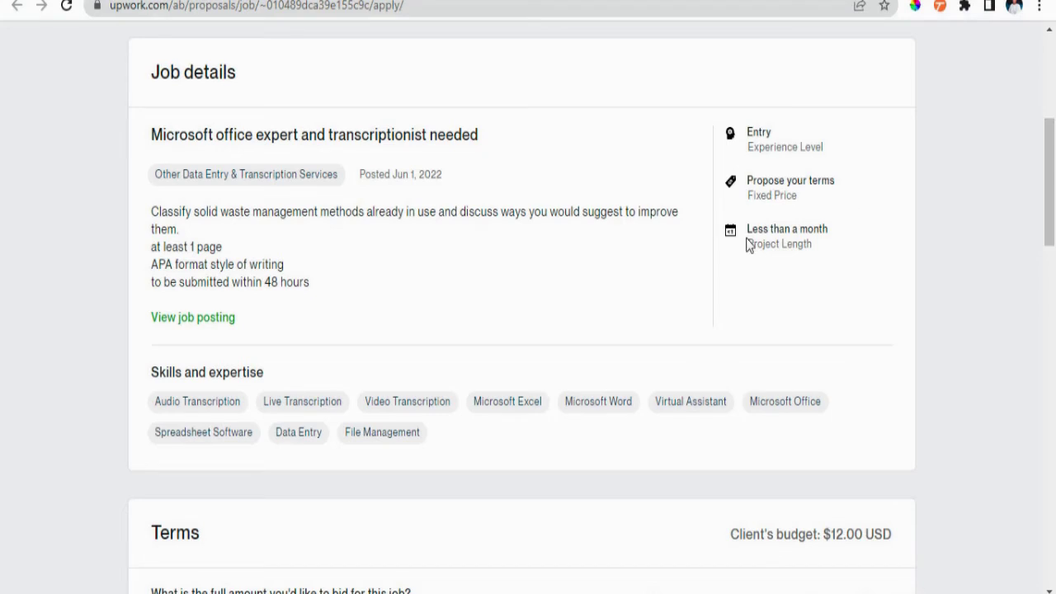
Set the full bid amount in the proposal terms to $10.00.
{"action": "left_click_drag", "start_coordinate": [1054, 213], "coordinate": [1053, 295]}
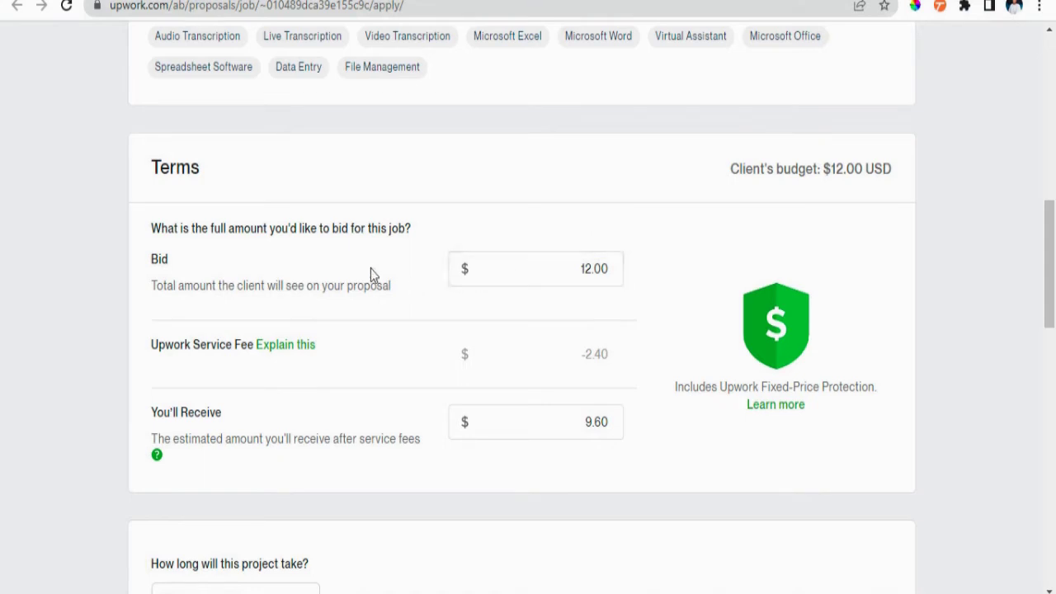
{"action": "left_click", "coordinate": [521, 283]}
{"action": "left_click", "coordinate": [185, 285]}
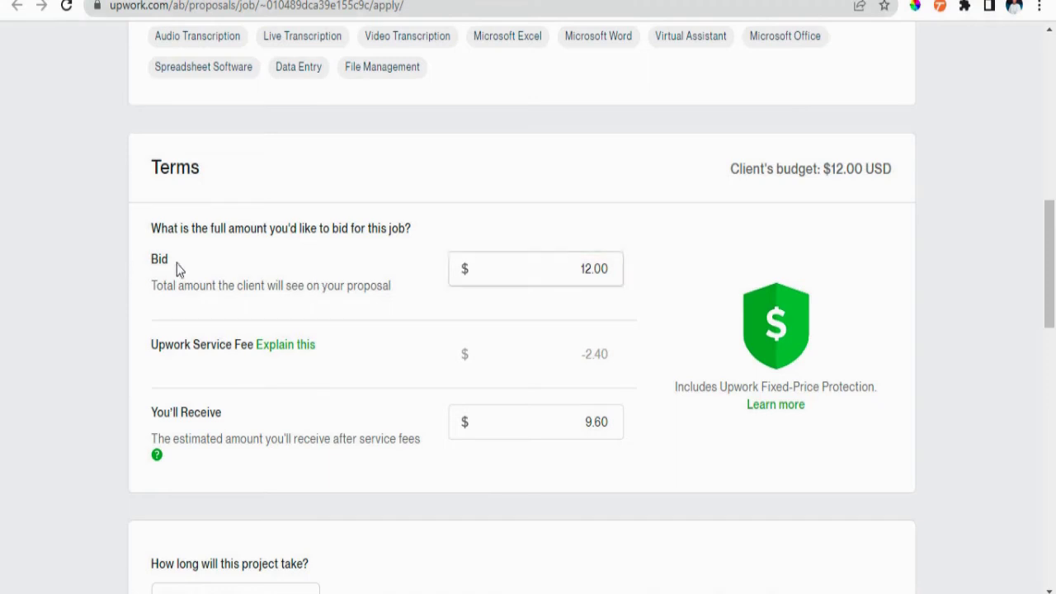
{"action": "left_click", "coordinate": [588, 285]}
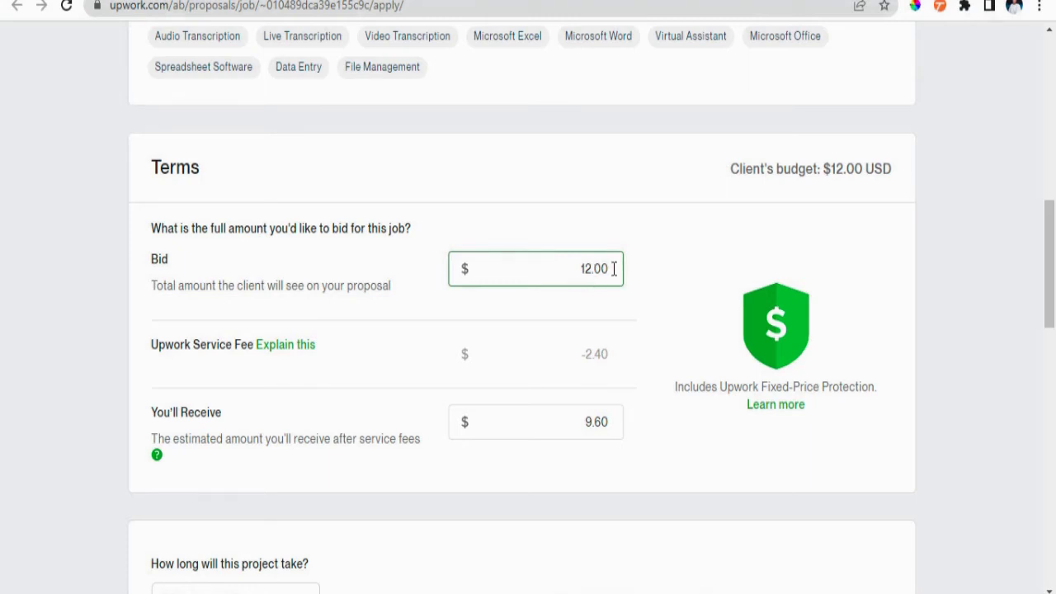
{"action": "left_click", "coordinate": [837, 206]}
{"action": "left_click", "coordinate": [593, 272]}
{"action": "left_click", "coordinate": [859, 172]}
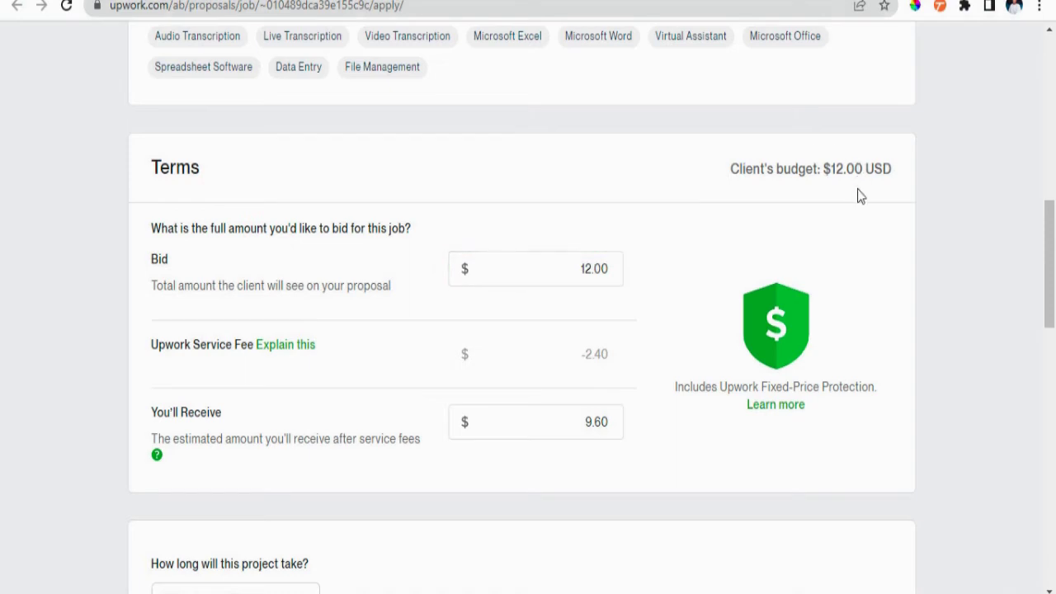
{"action": "left_click", "coordinate": [582, 264]}
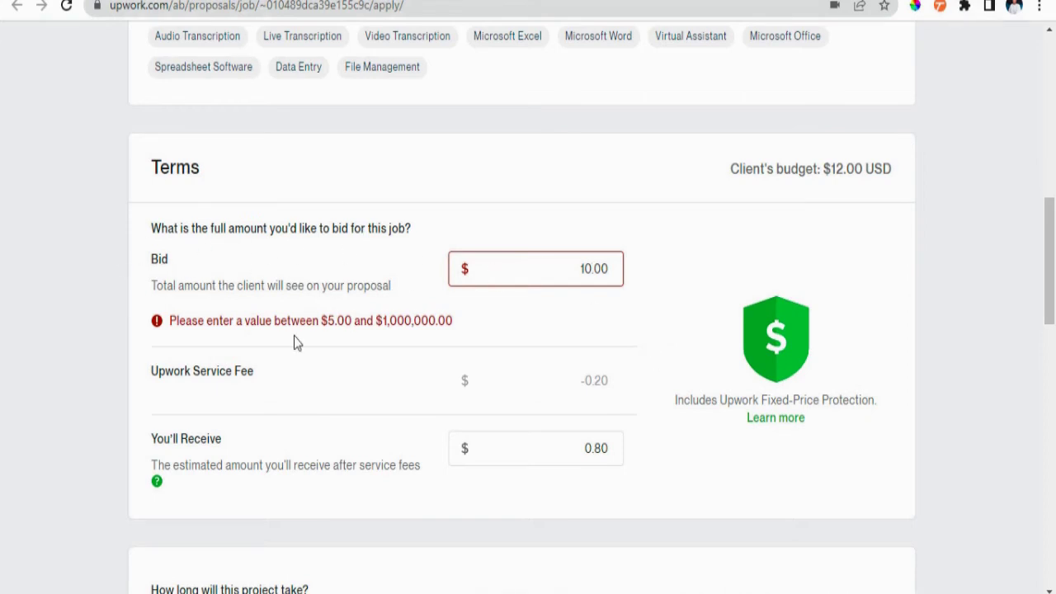
{"action": "key", "text": "Home"}
{"action": "left_click", "coordinate": [314, 183]}
{"action": "left_click", "coordinate": [613, 269]}
{"action": "left_click", "coordinate": [538, 311]}
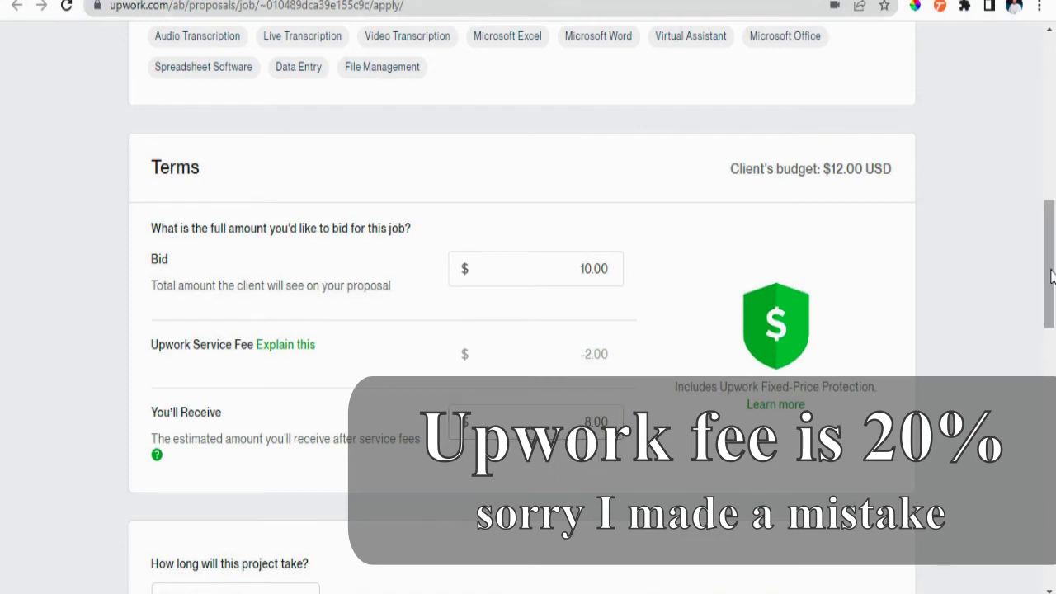
Set the project duration to "Less than 1 month" and activate the empty Cover Letter field.
{"action": "left_click_drag", "start_coordinate": [1055, 235], "coordinate": [1022, 319]}
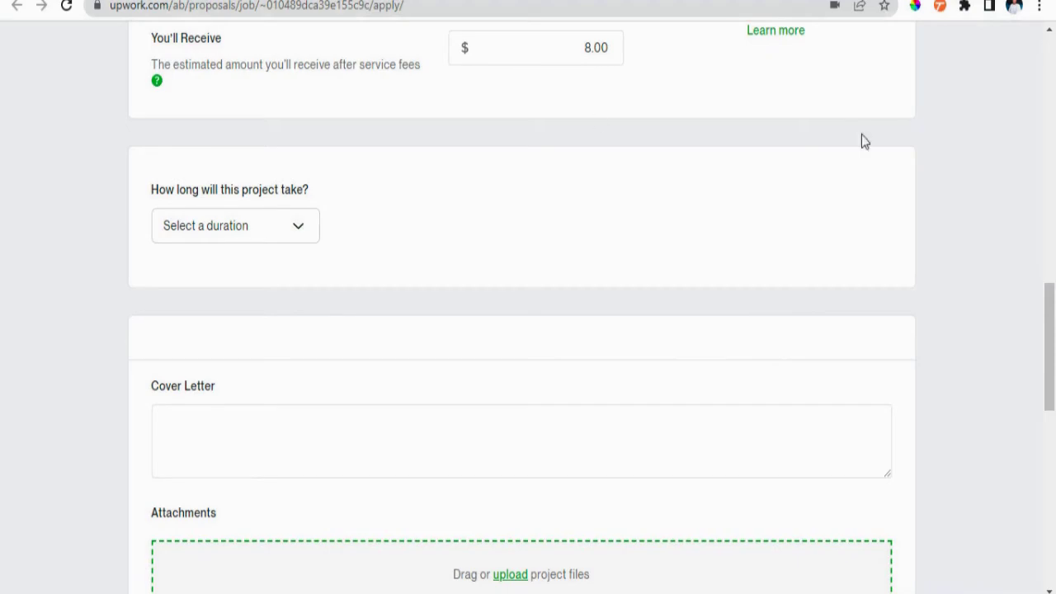
{"action": "left_click_drag", "start_coordinate": [1048, 346], "coordinate": [1049, 216]}
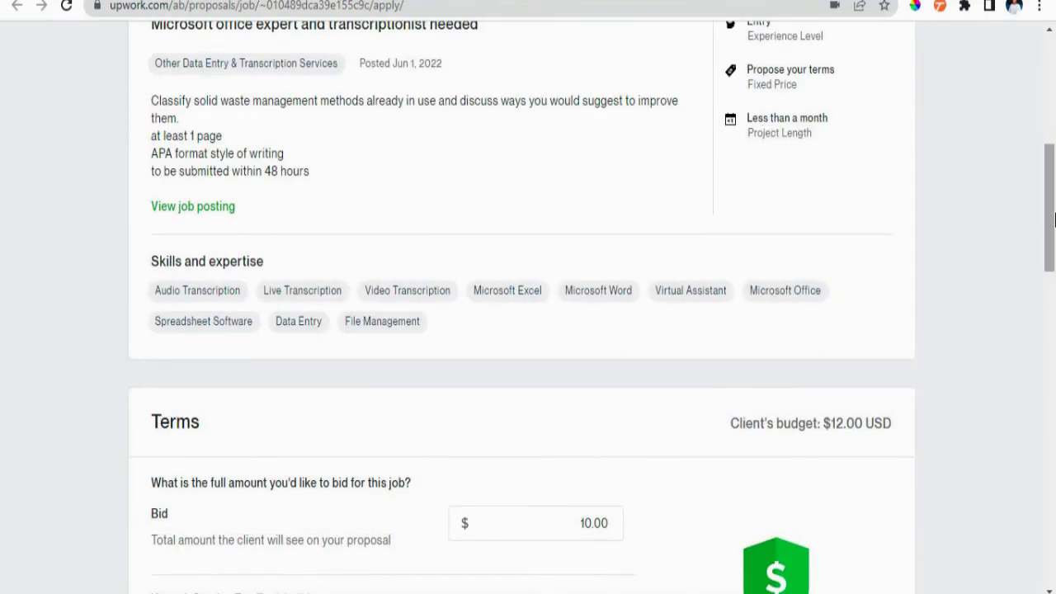
{"action": "left_click_drag", "start_coordinate": [1052, 243], "coordinate": [1053, 378]}
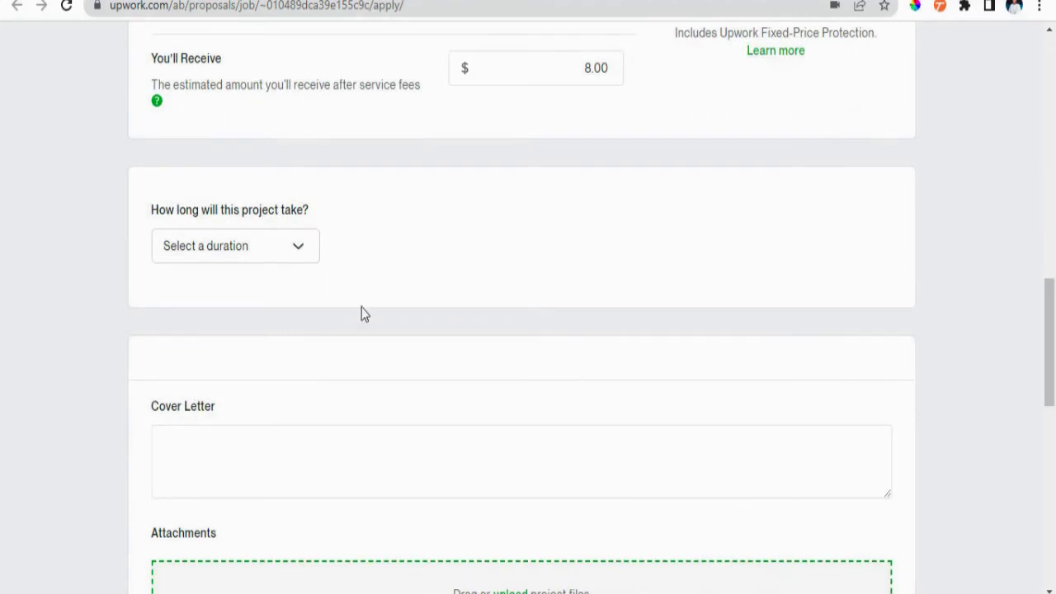
{"action": "left_click", "coordinate": [298, 253]}
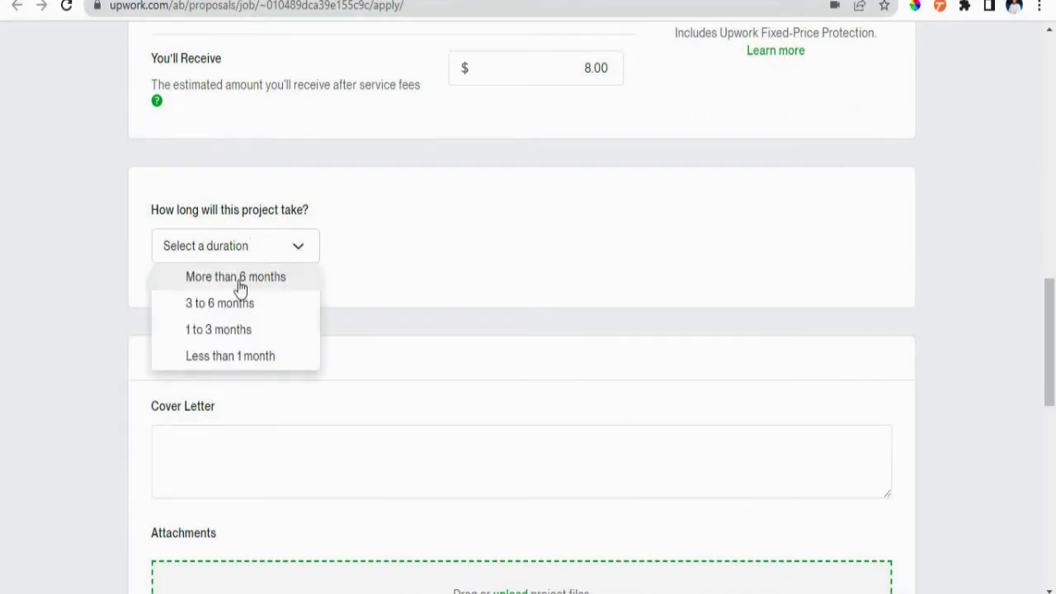
{"action": "left_click", "coordinate": [219, 359]}
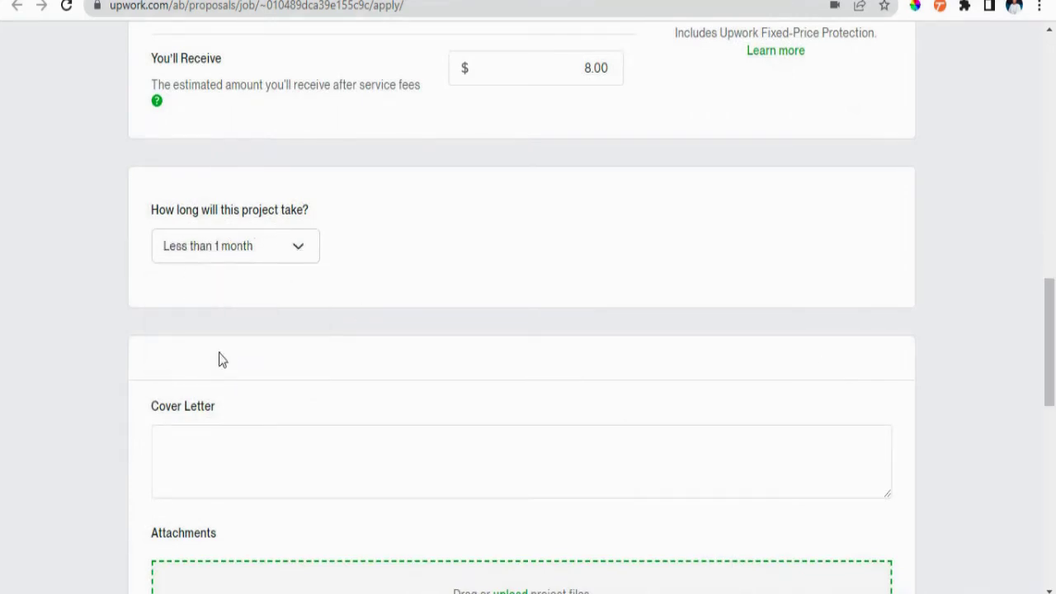
{"action": "scroll", "coordinate": [1054, 332], "scroll_direction": "down", "scroll_amount": 3}
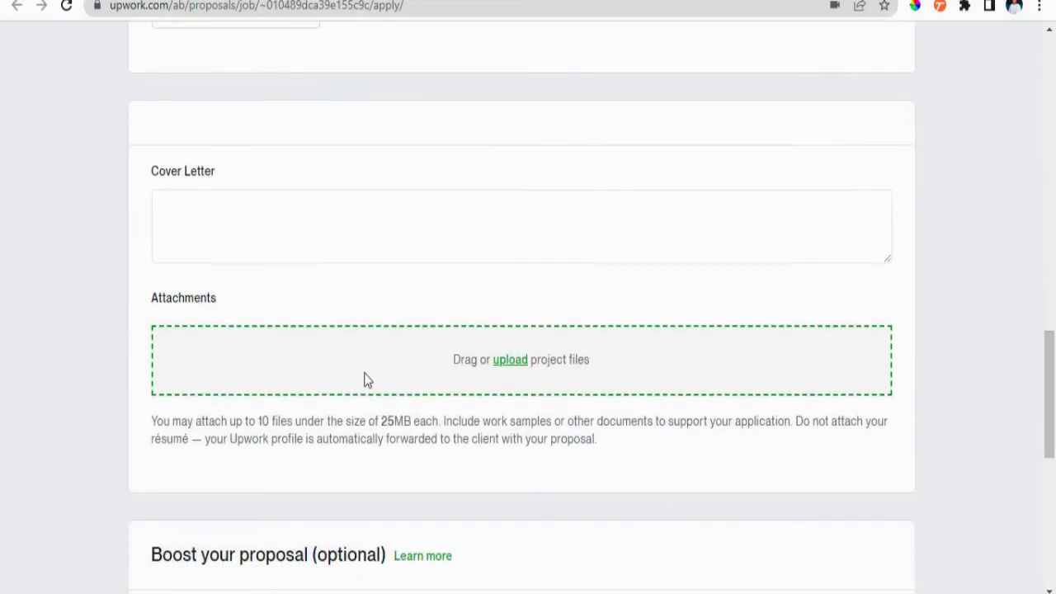
{"action": "left_click", "coordinate": [187, 210]}
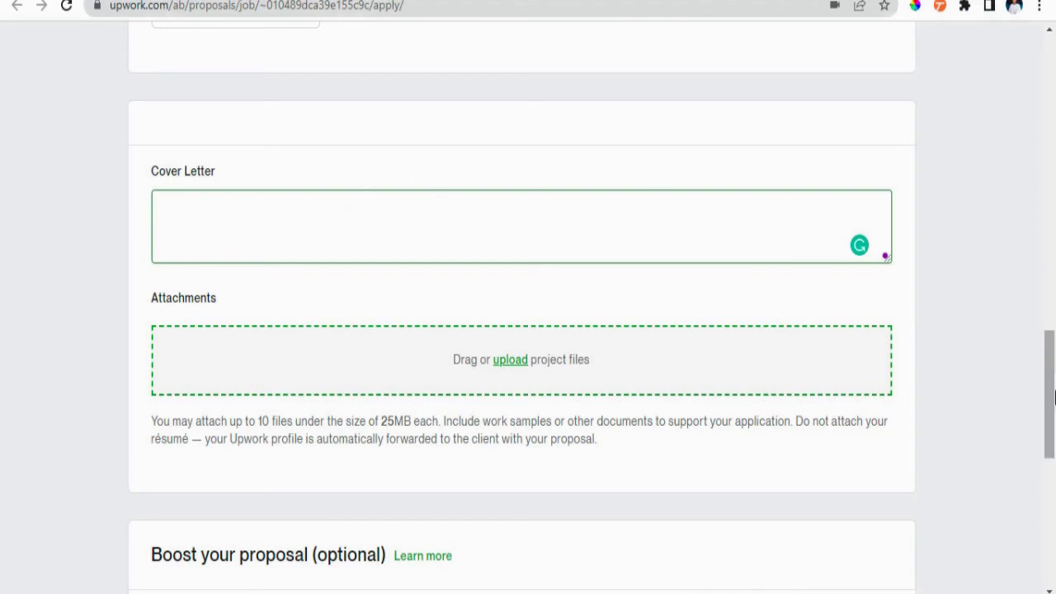
Try raising the optional proposal boost bid up to 6 Connects and lower it back to 3.
{"action": "left_click_drag", "start_coordinate": [1052, 396], "coordinate": [1053, 485]}
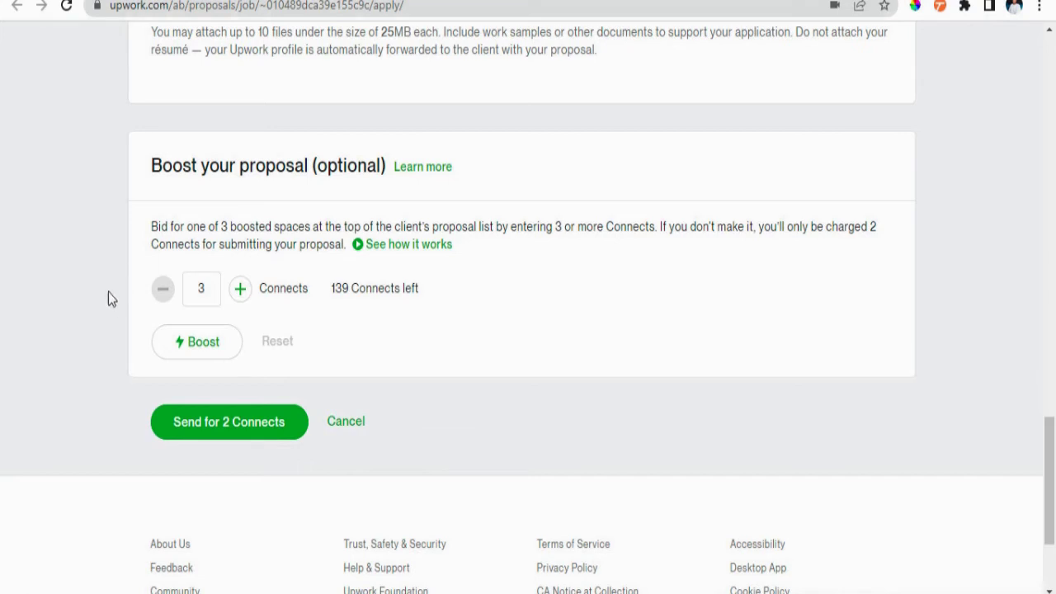
{"action": "left_click", "coordinate": [206, 289]}
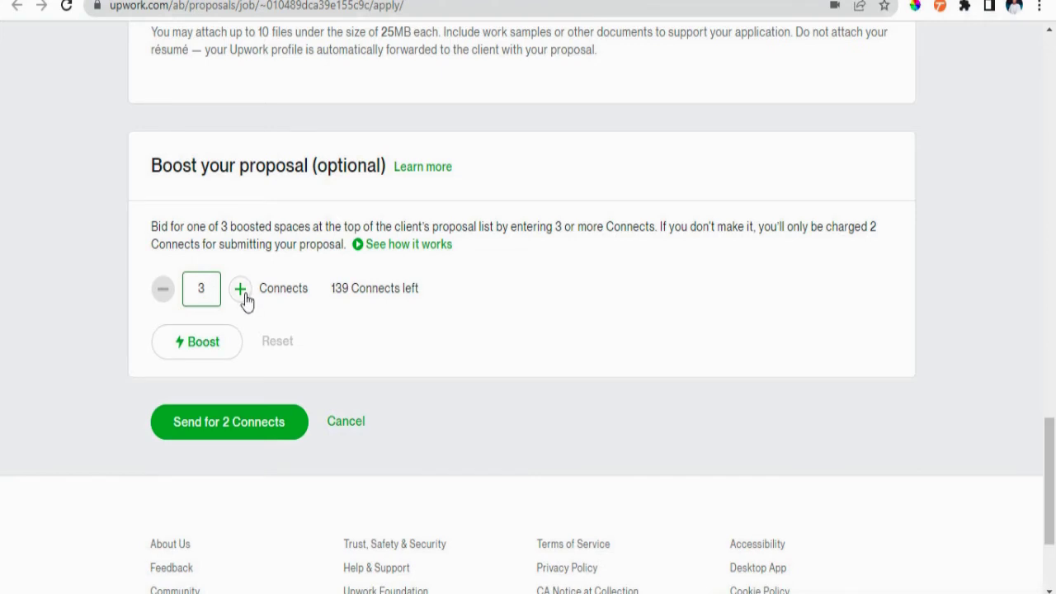
{"action": "left_click", "coordinate": [243, 295]}
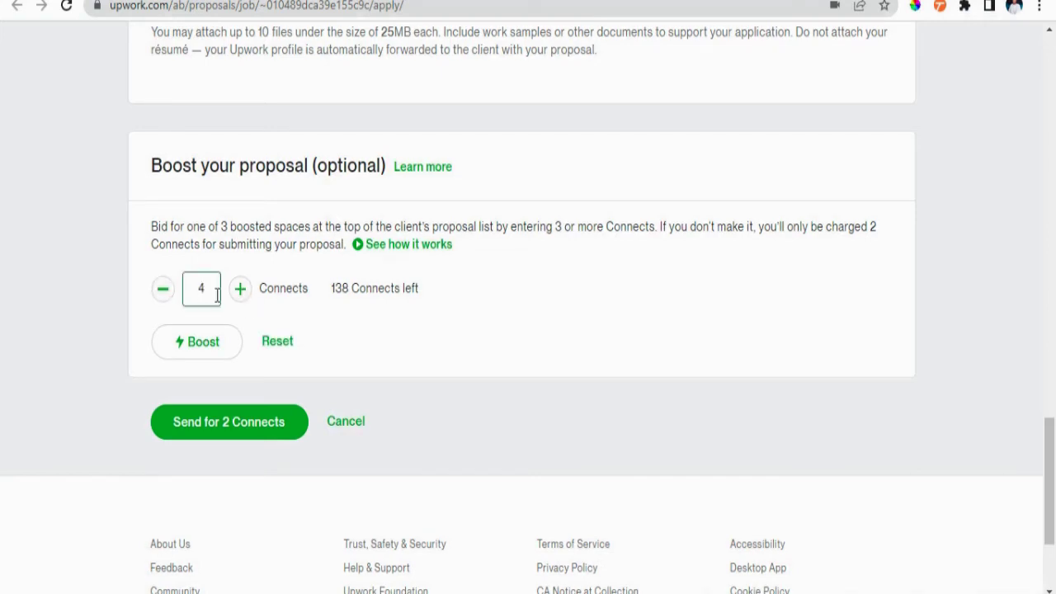
{"action": "left_click", "coordinate": [161, 294]}
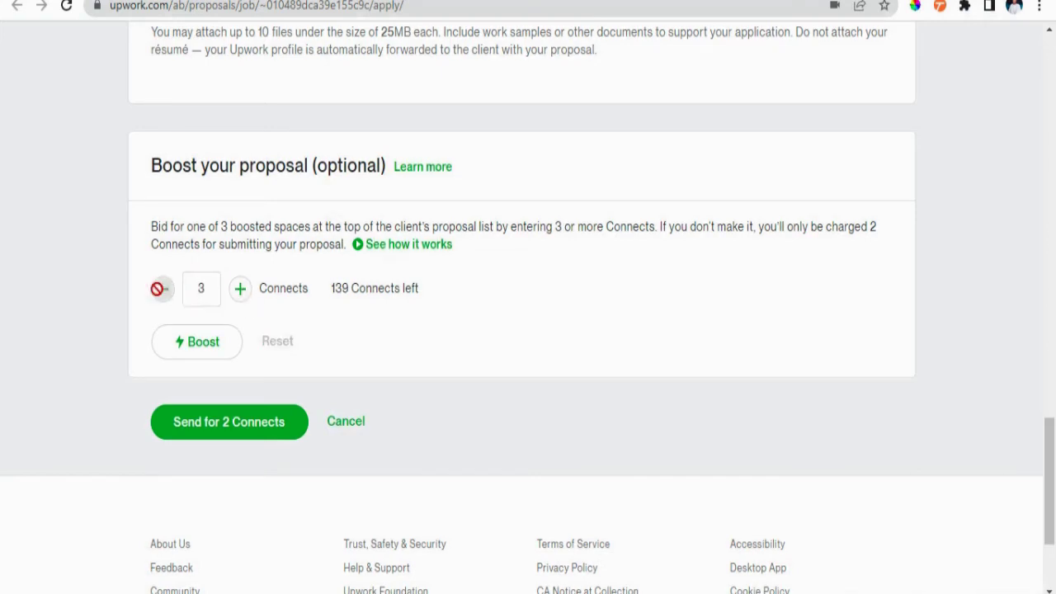
{"action": "left_click", "coordinate": [250, 299]}
{"action": "left_click", "coordinate": [250, 298]}
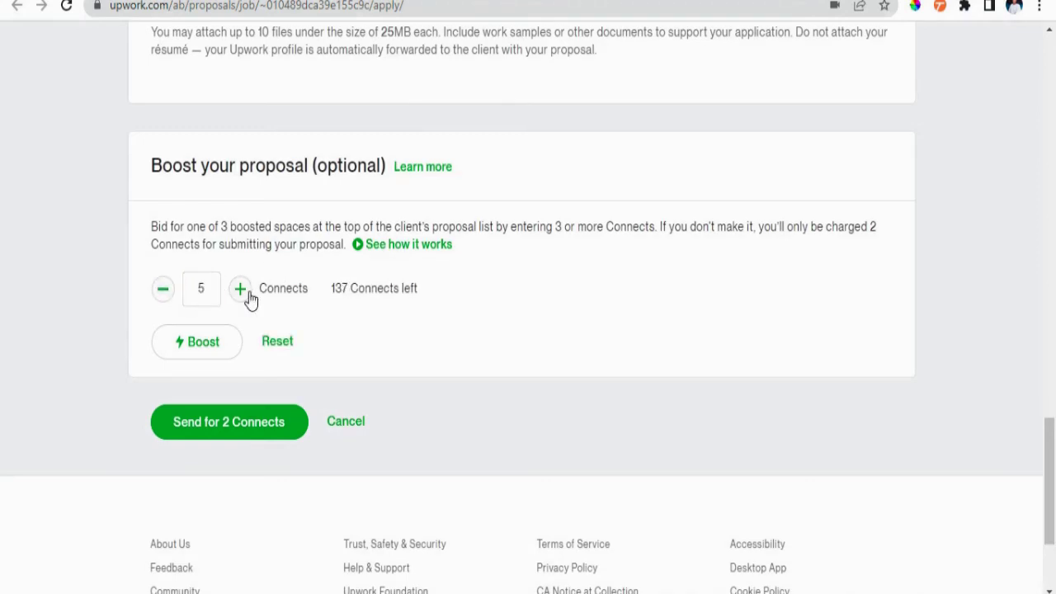
{"action": "left_click", "coordinate": [250, 299]}
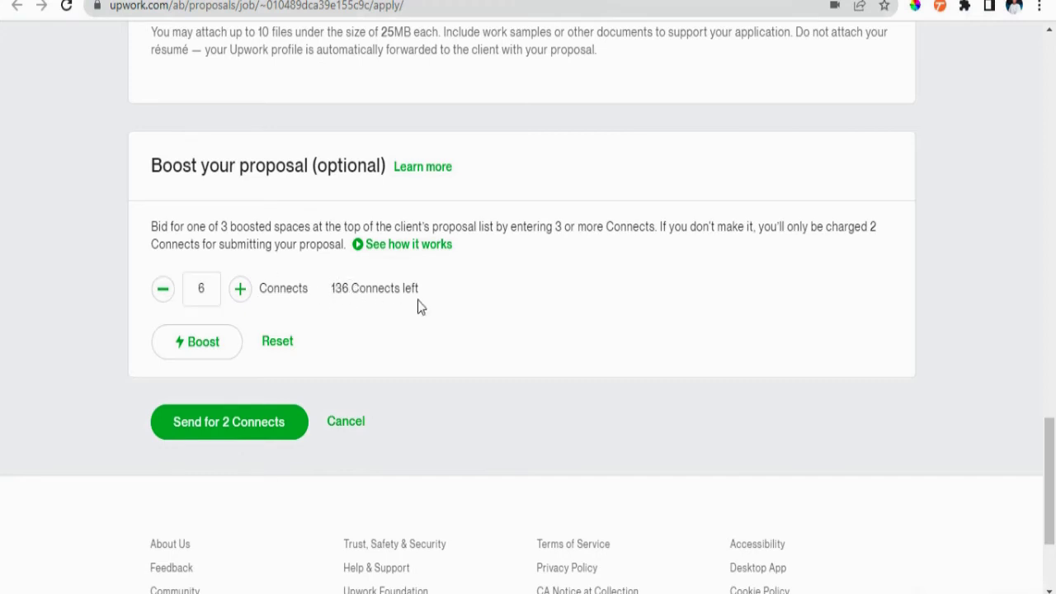
{"action": "left_click", "coordinate": [163, 300]}
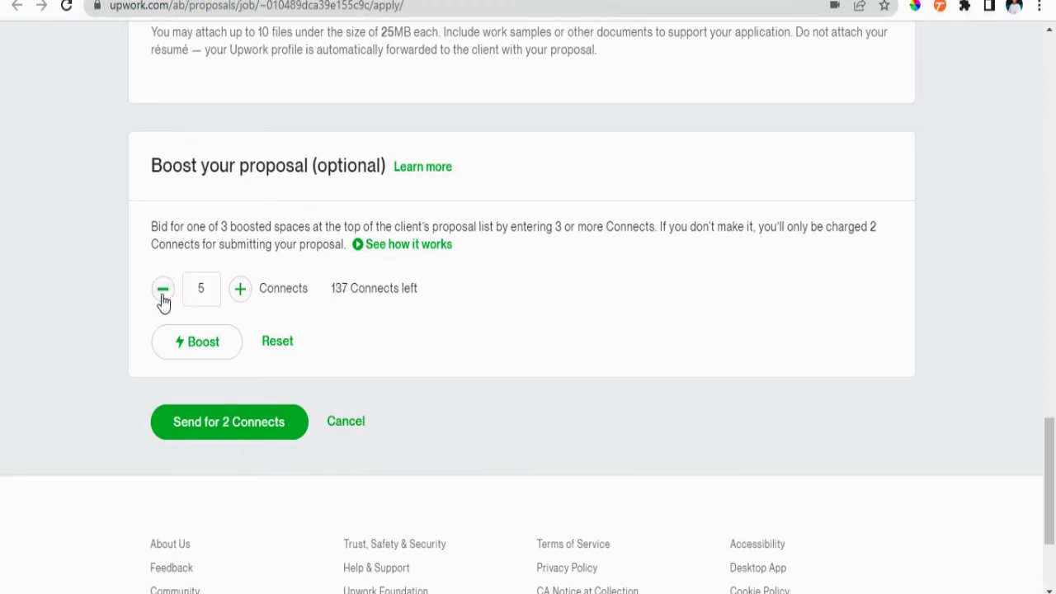
{"action": "left_click", "coordinate": [162, 299]}
{"action": "left_click", "coordinate": [163, 297]}
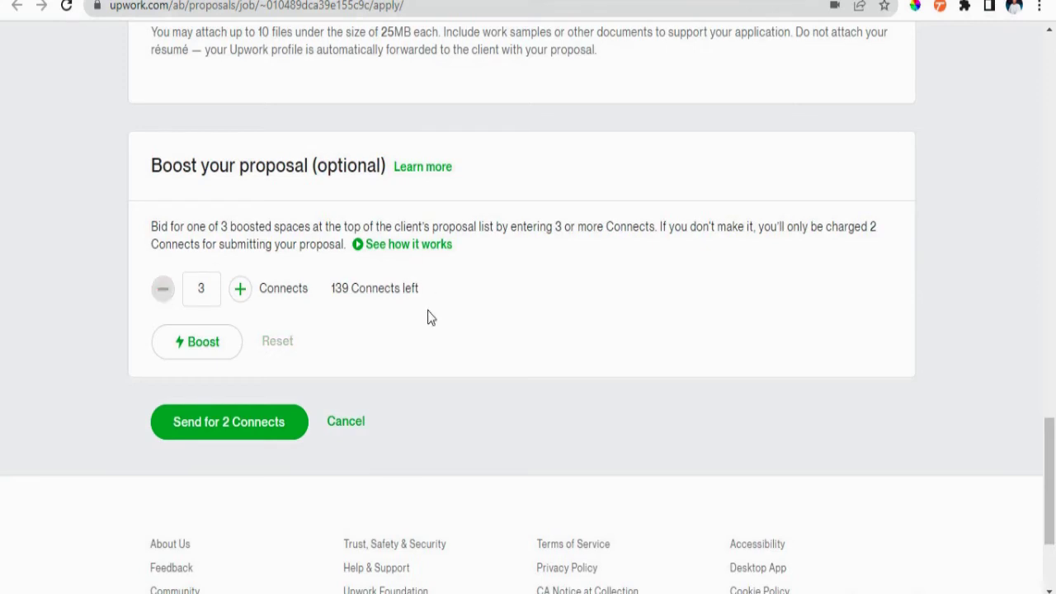